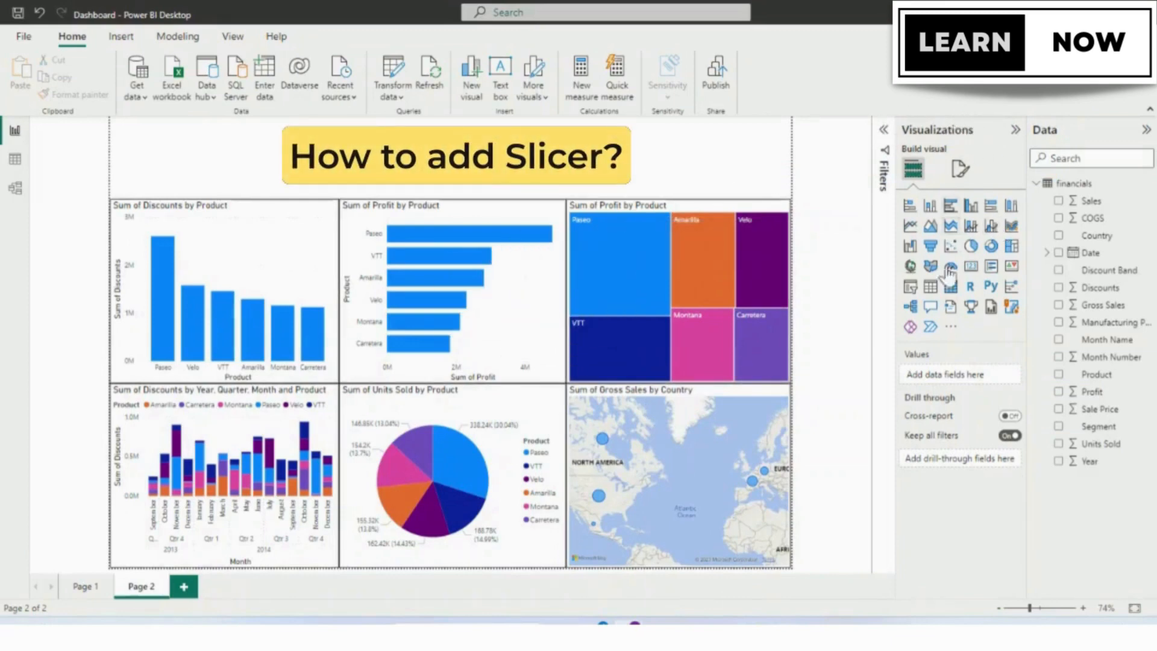
Add a slicer for the Country field and shorten it to fit in the empty strip above the Discounts by Product chart
{"action": "left_click", "coordinate": [910, 287]}
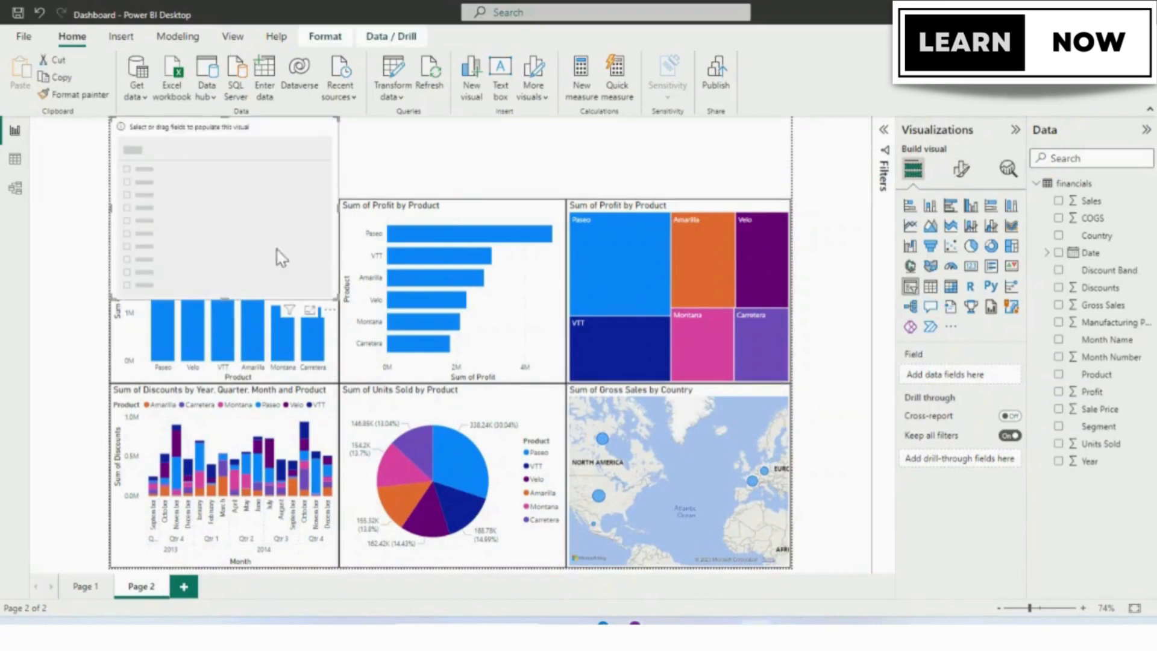
{"action": "left_click_drag", "start_coordinate": [224, 299], "coordinate": [230, 192]}
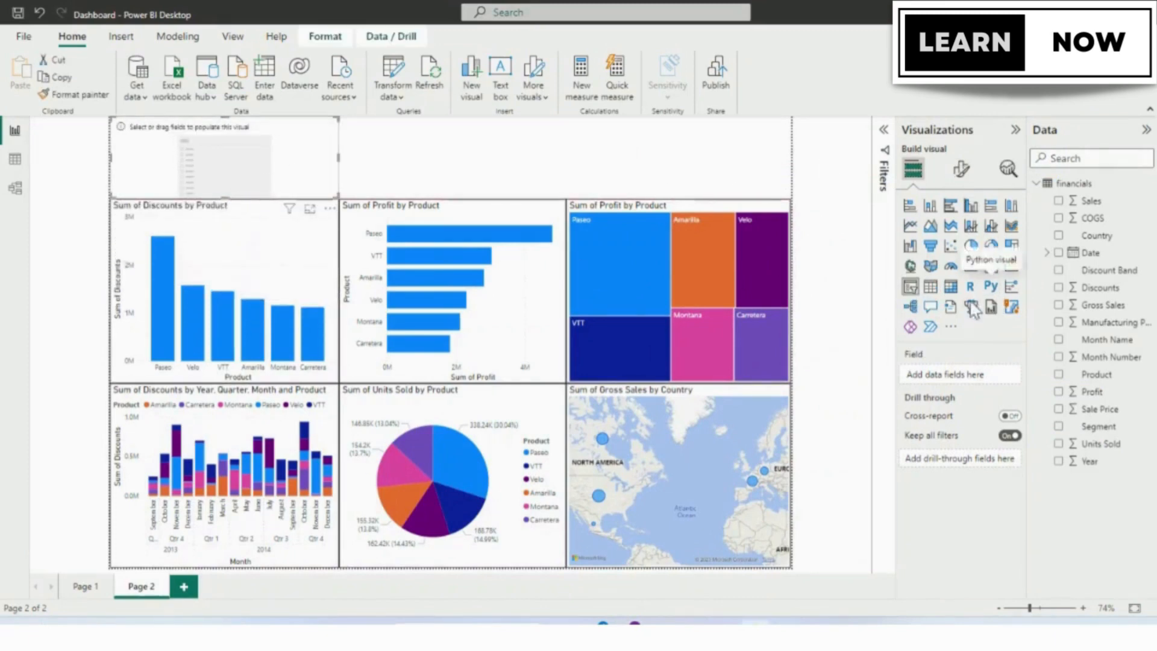
{"action": "left_click", "coordinate": [1058, 235]}
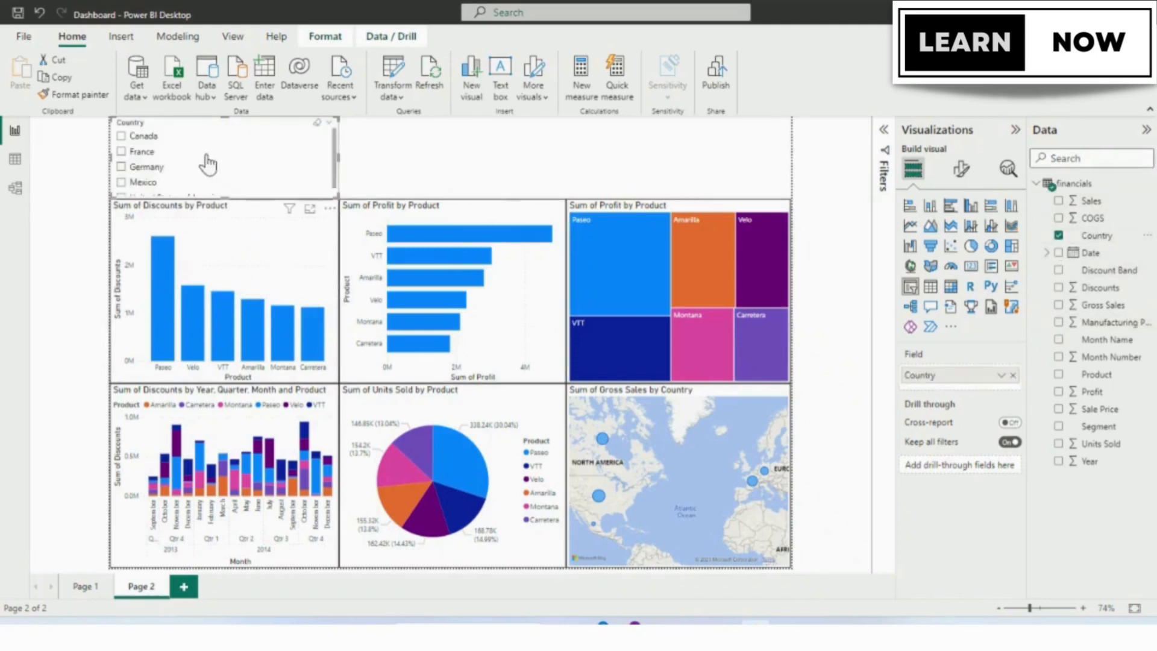
Filter the report by France and Germany one after the other in the Country list slicer, and clear the selection
{"action": "left_click", "coordinate": [122, 153]}
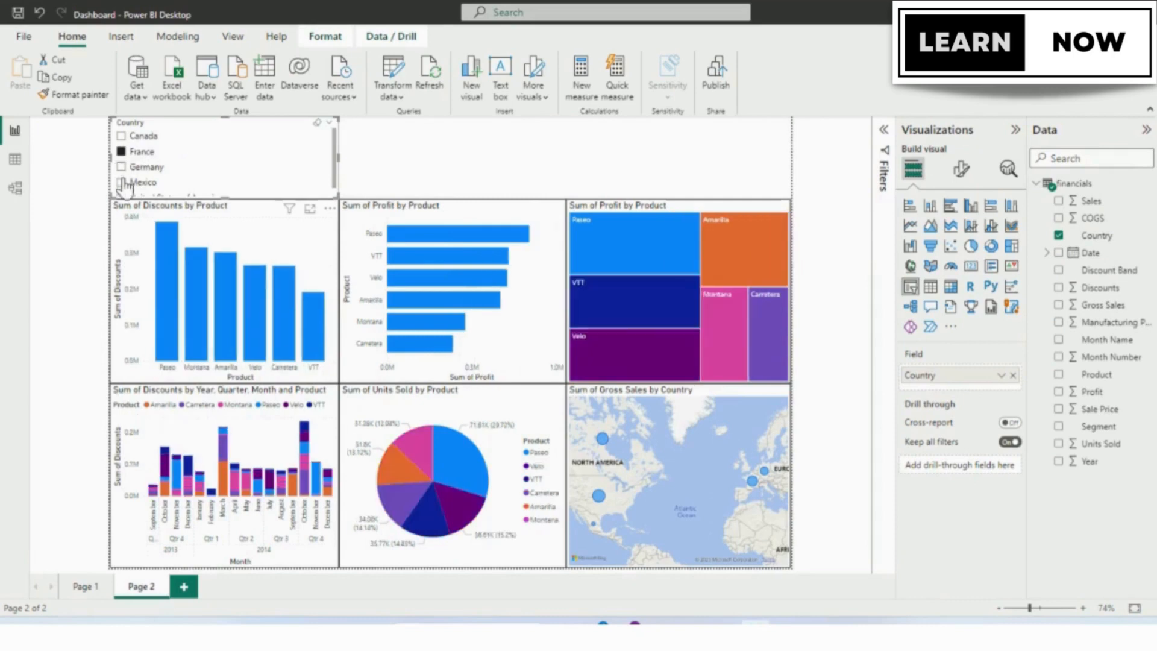
{"action": "left_click", "coordinate": [121, 166]}
{"action": "left_click", "coordinate": [132, 153]}
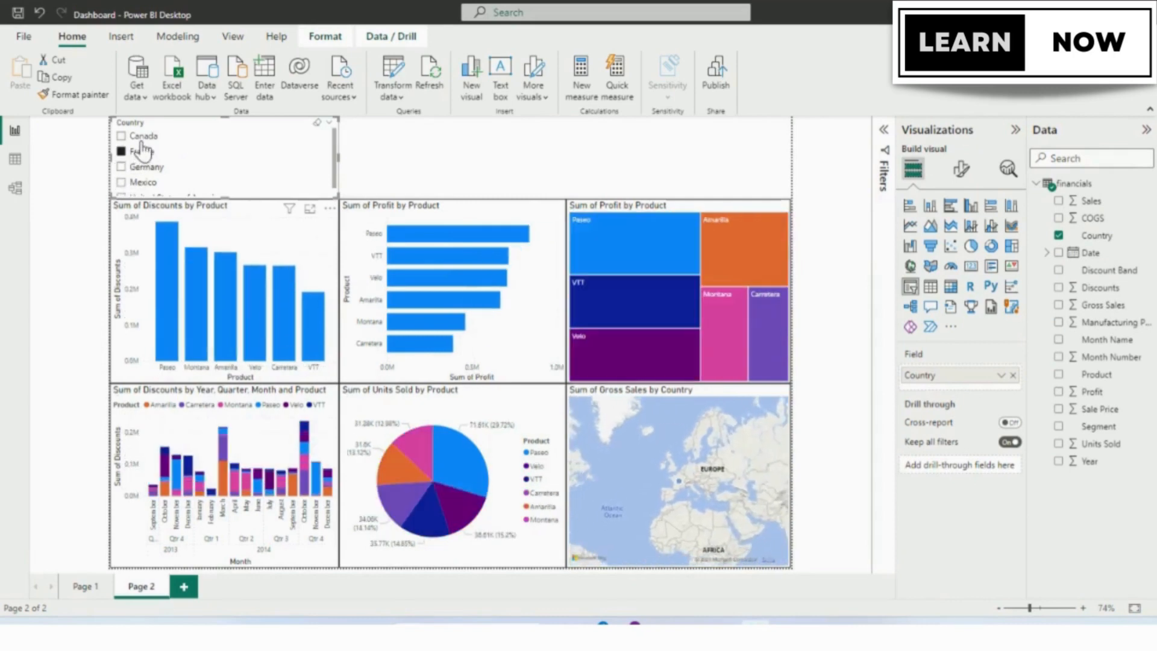
{"action": "scroll", "coordinate": [126, 173], "scroll_direction": "down", "scroll_amount": 1}
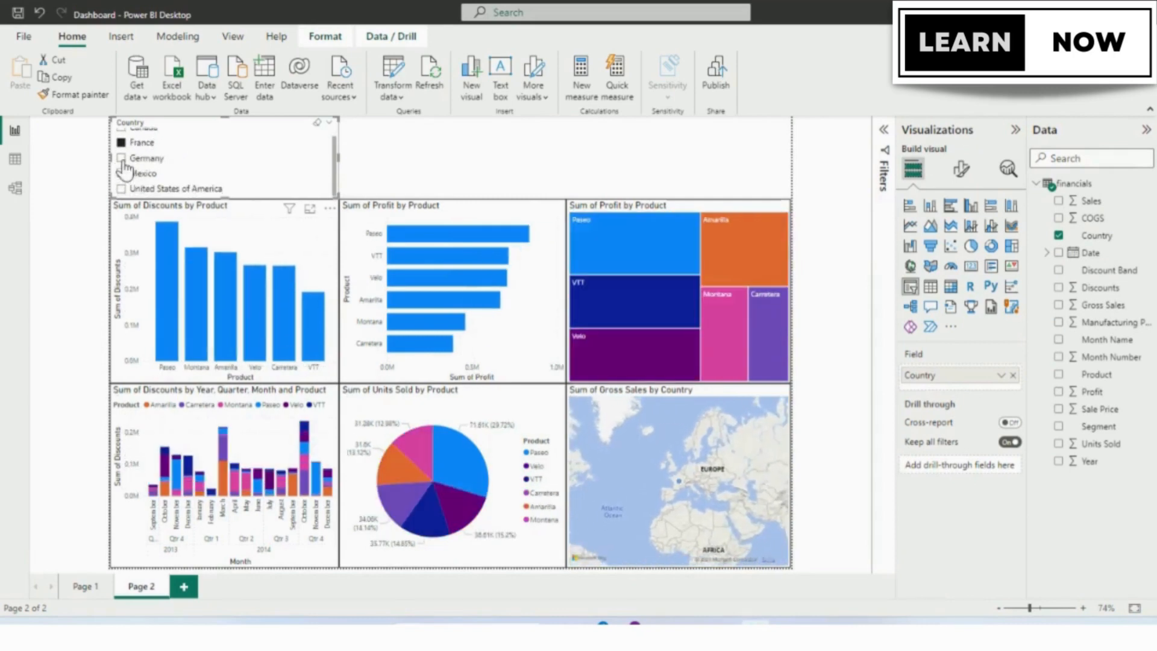
{"action": "left_click", "coordinate": [123, 159]}
{"action": "scroll", "coordinate": [138, 162], "scroll_direction": "up", "scroll_amount": 1}
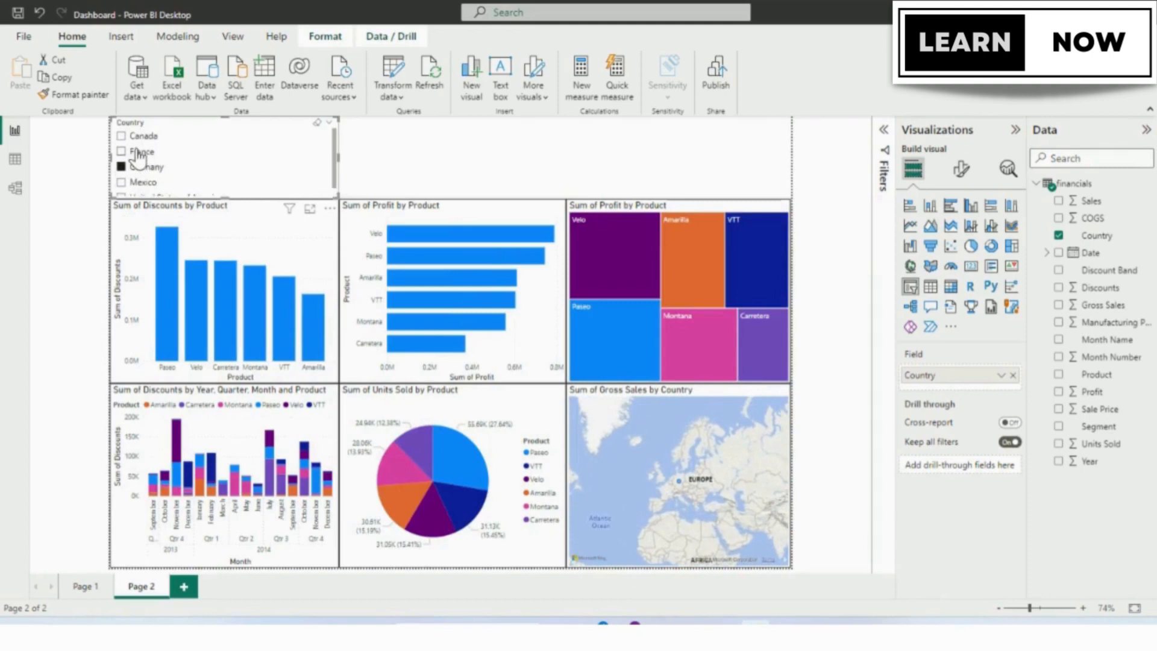
{"action": "left_click", "coordinate": [317, 124]}
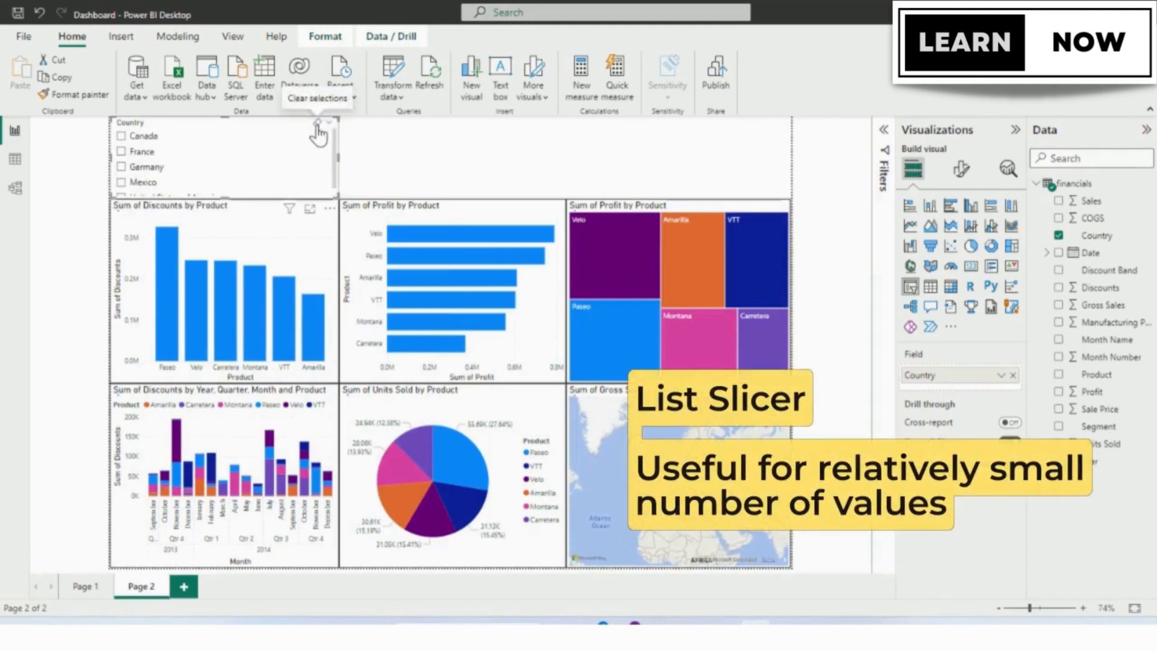
Turn on the visual border and the shadow effect for the Country slicer
{"action": "left_click", "coordinate": [963, 172]}
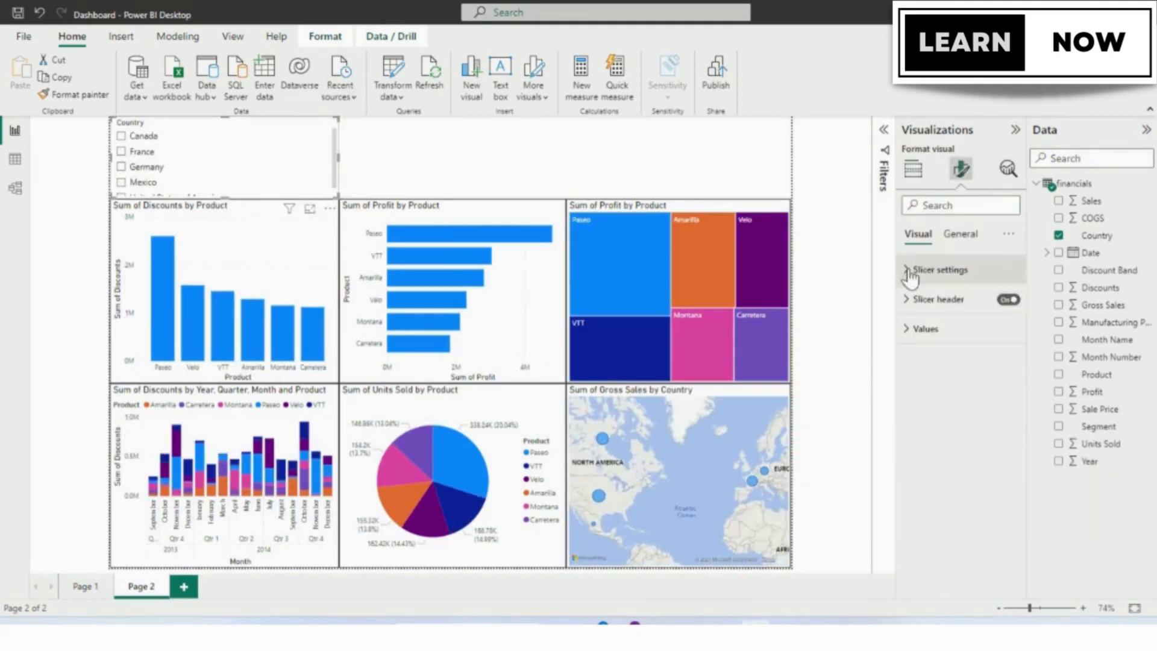
{"action": "left_click", "coordinate": [958, 235]}
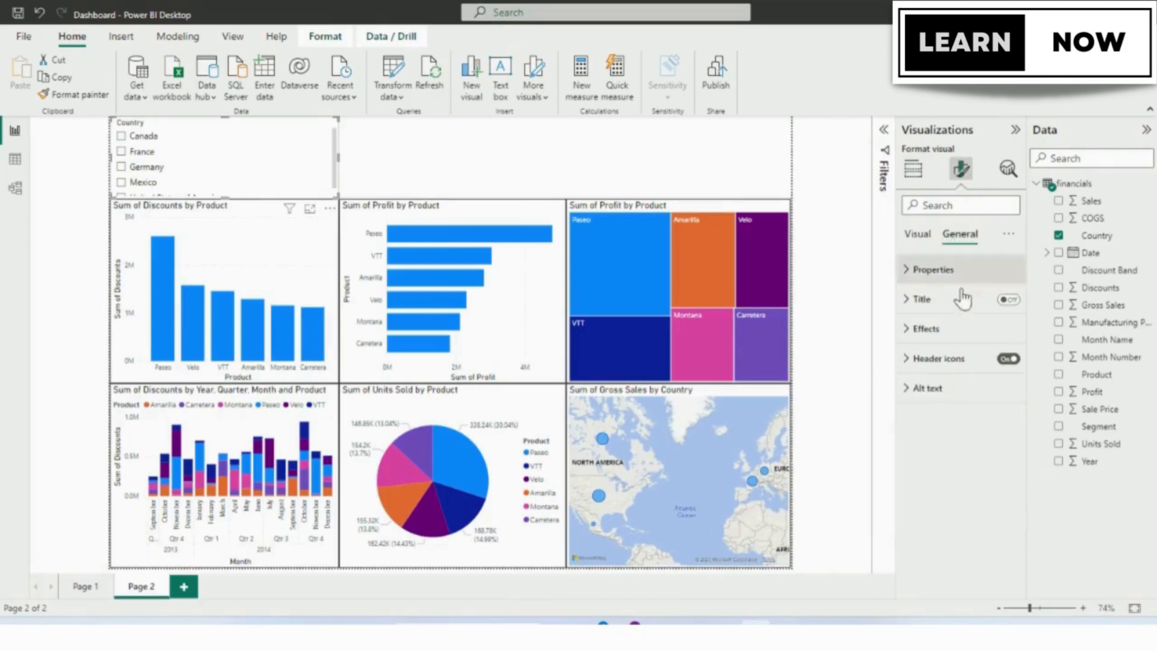
{"action": "left_click", "coordinate": [911, 329]}
{"action": "left_click", "coordinate": [1002, 485]}
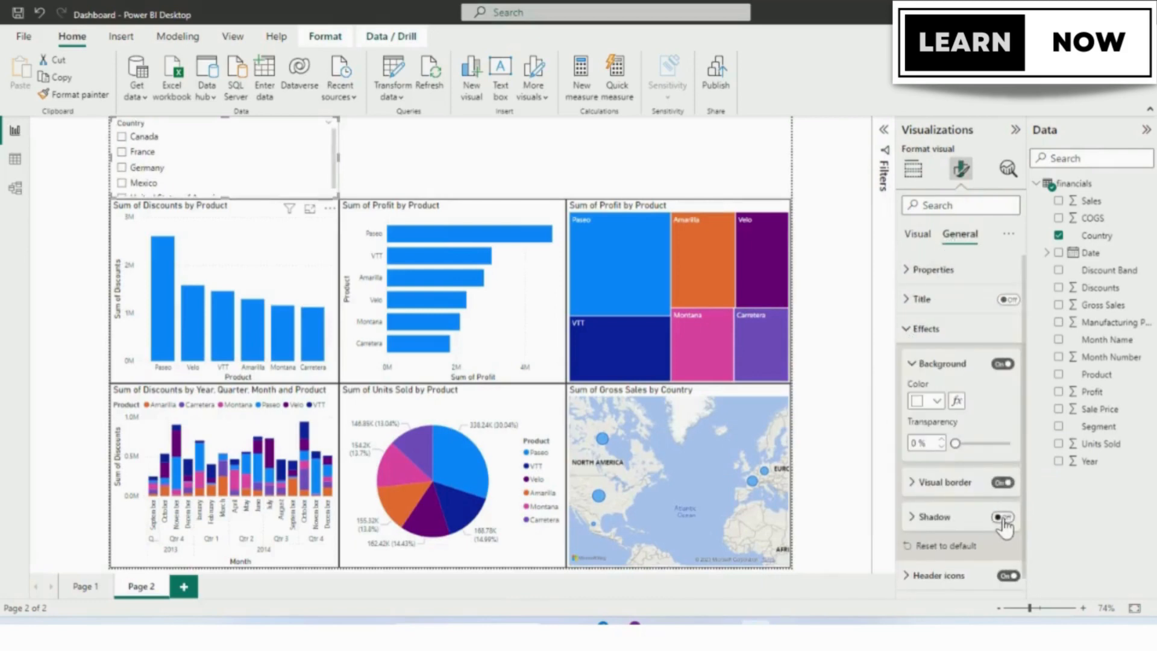
{"action": "left_click", "coordinate": [1003, 519]}
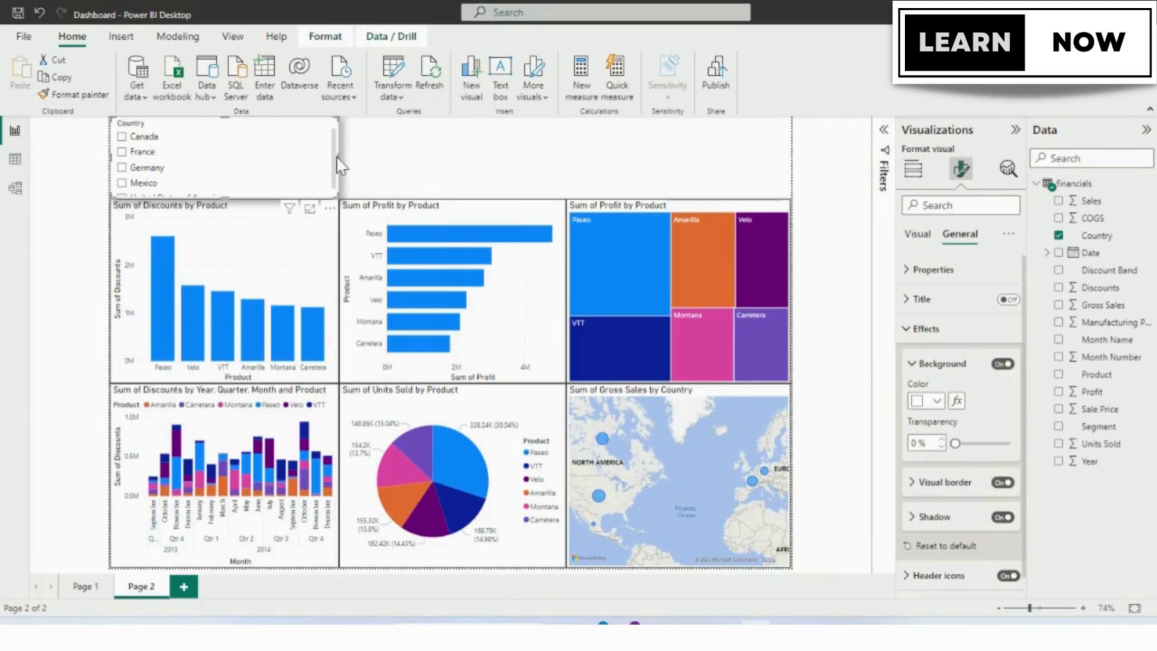
Narrow the Country slicer and place a pasted copy of it directly beside the original
{"action": "left_click_drag", "start_coordinate": [337, 157], "coordinate": [253, 152]}
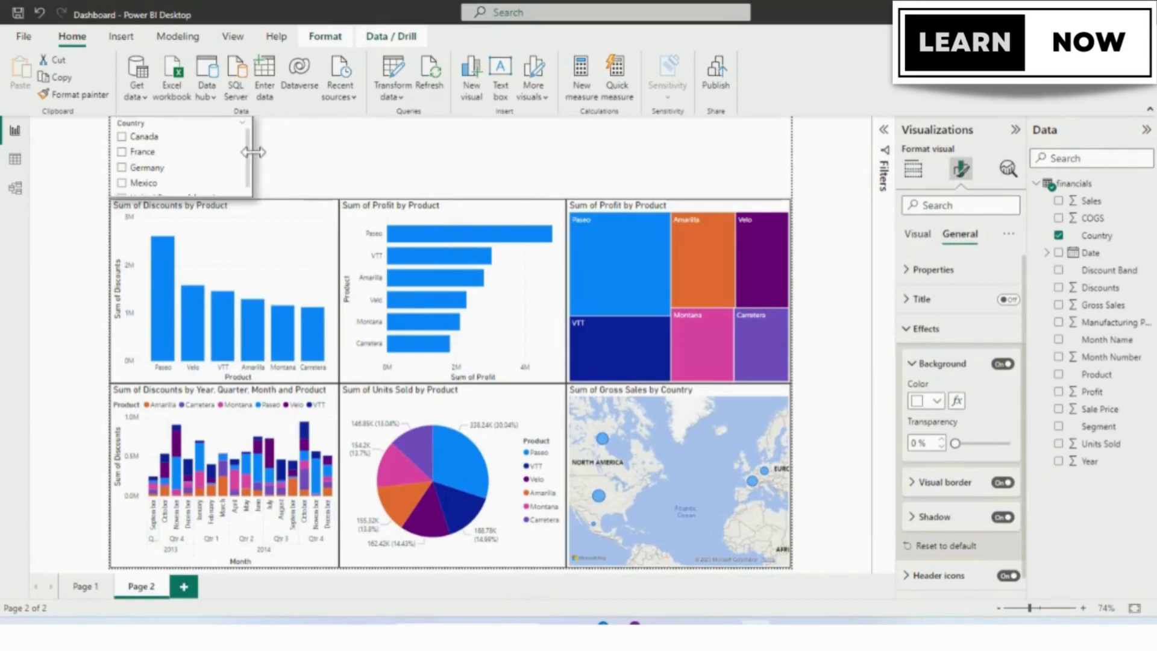
{"action": "left_click", "coordinate": [331, 153]}
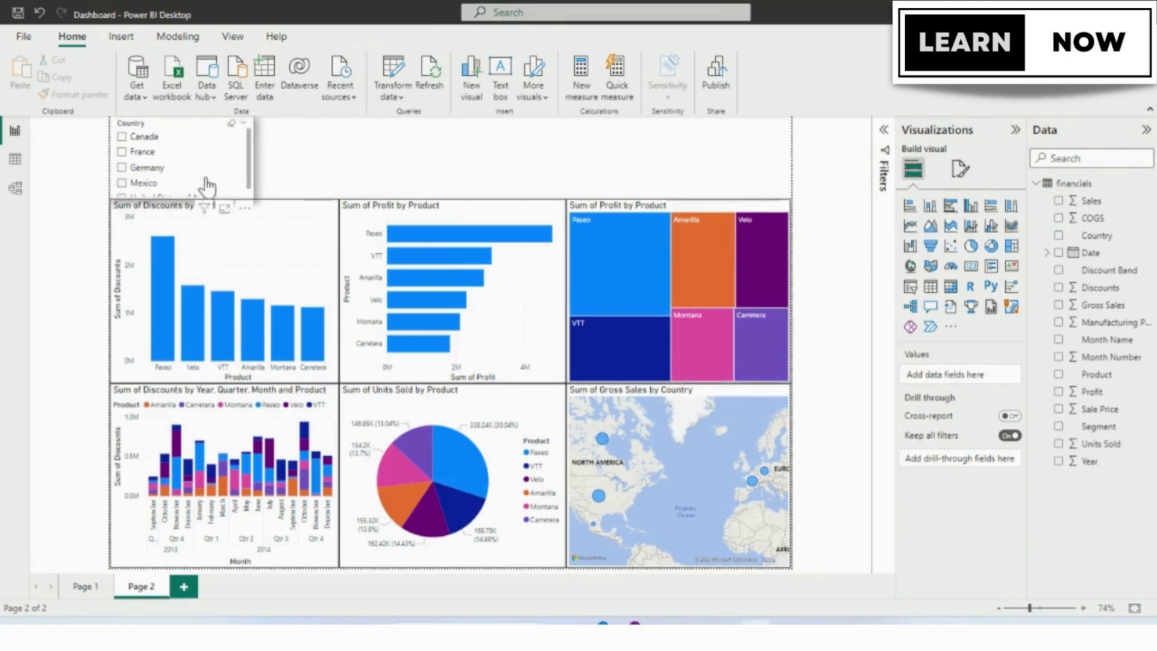
{"action": "left_click", "coordinate": [214, 135]}
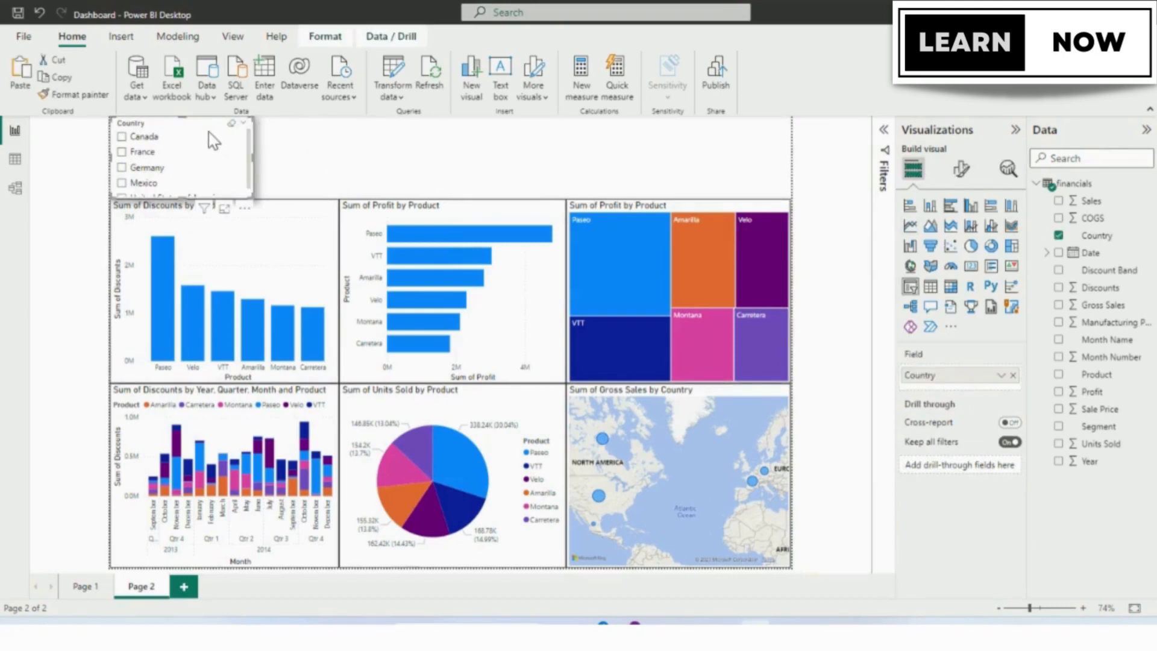
{"action": "key", "text": "ctrl+v"}
{"action": "left_click_drag", "start_coordinate": [195, 140], "coordinate": [335, 134]}
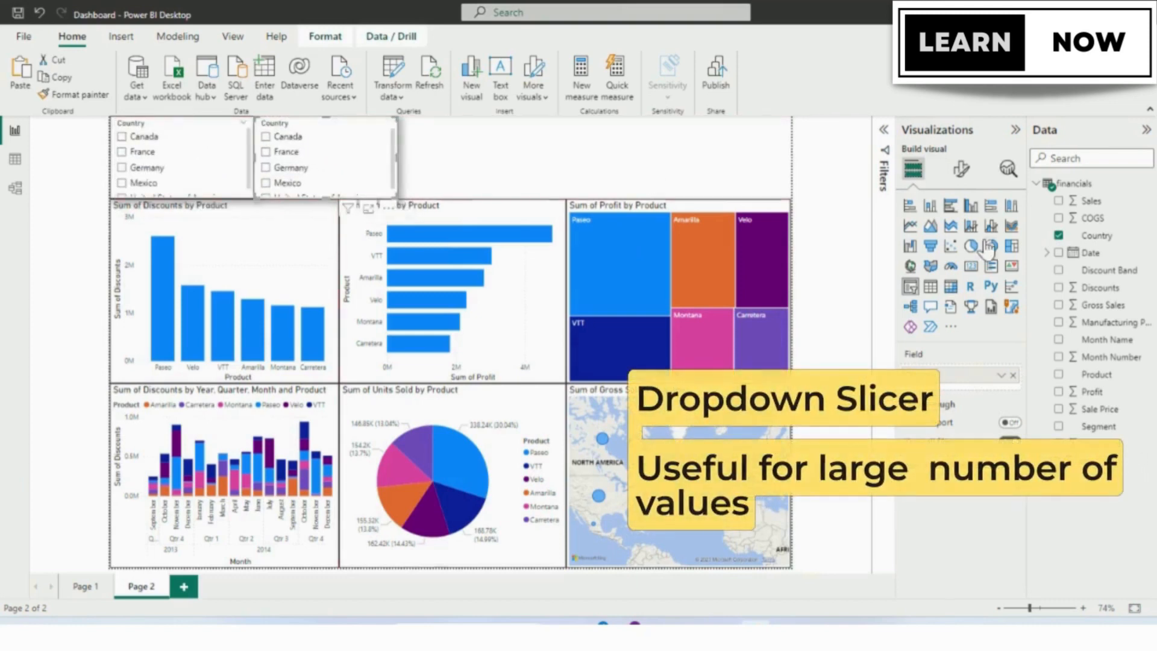
Set the copied Country slicer's style to Dropdown and expand its list of countries
{"action": "left_click", "coordinate": [962, 169]}
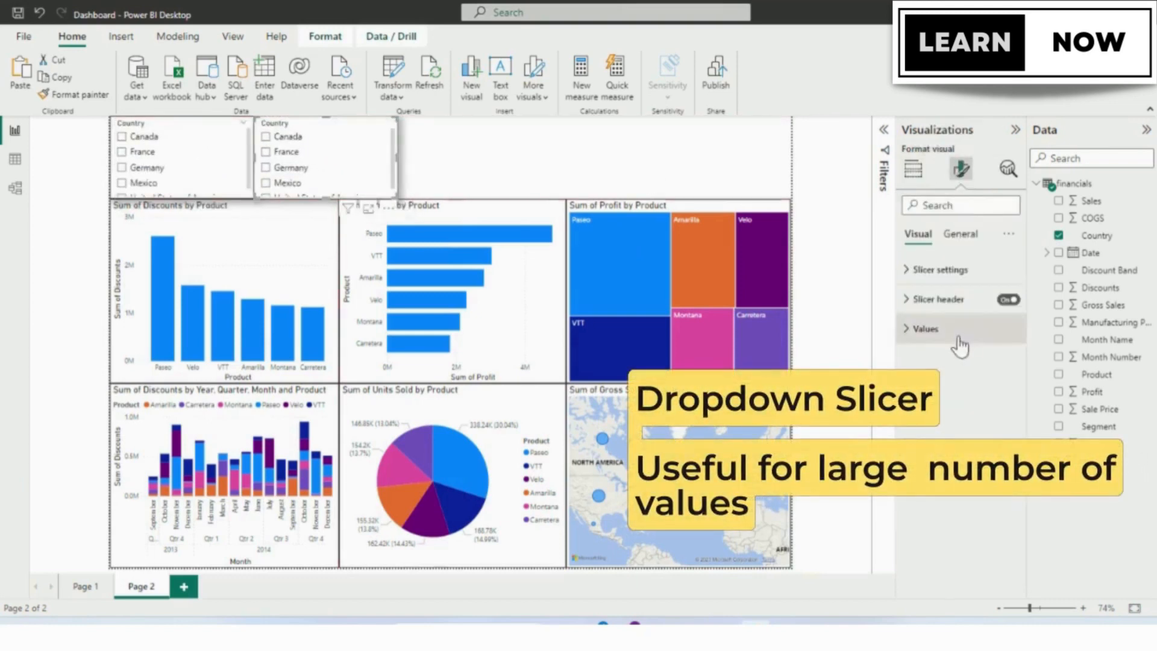
{"action": "left_click", "coordinate": [923, 268]}
{"action": "left_click", "coordinate": [962, 338]}
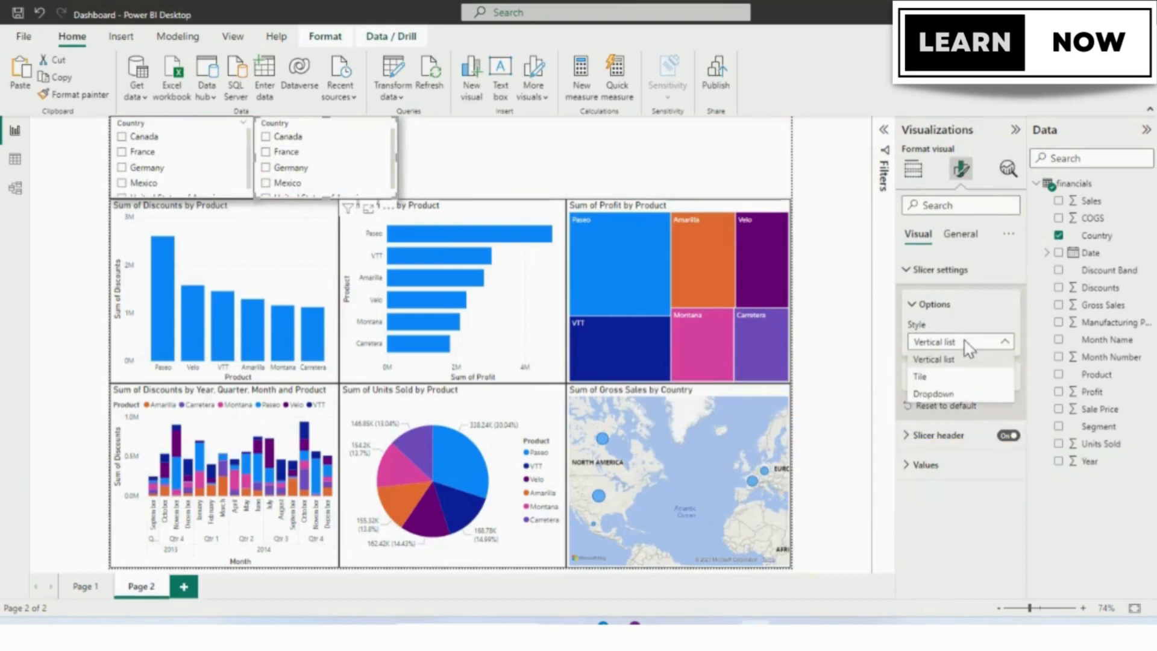
{"action": "left_click", "coordinate": [957, 392]}
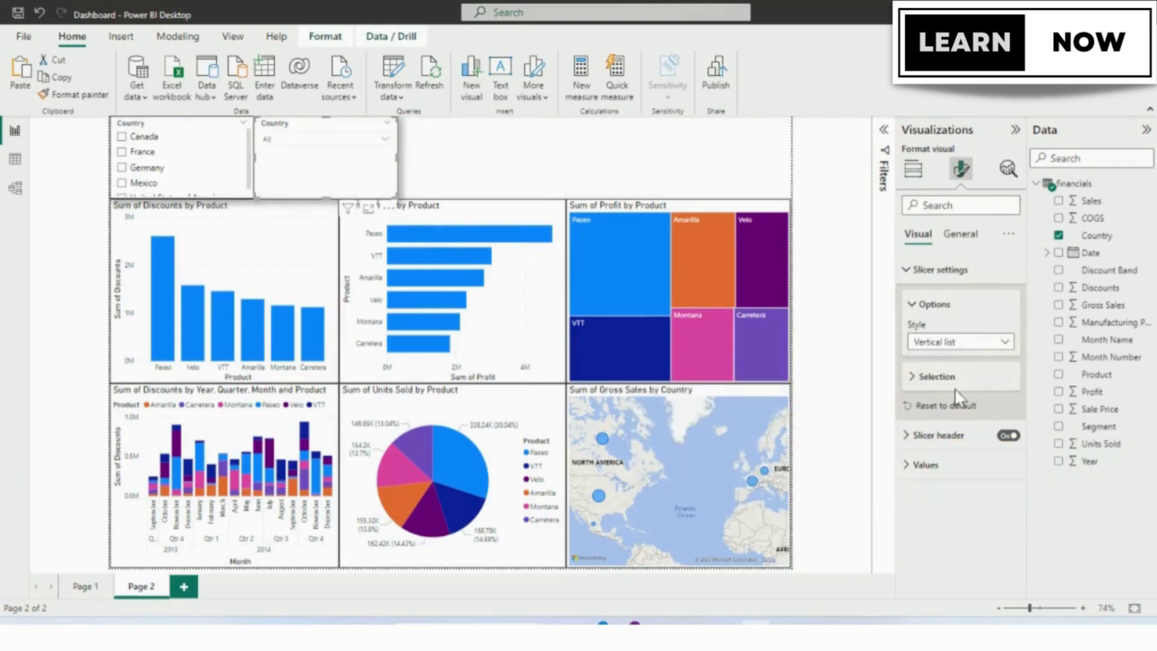
{"action": "left_click", "coordinate": [376, 141]}
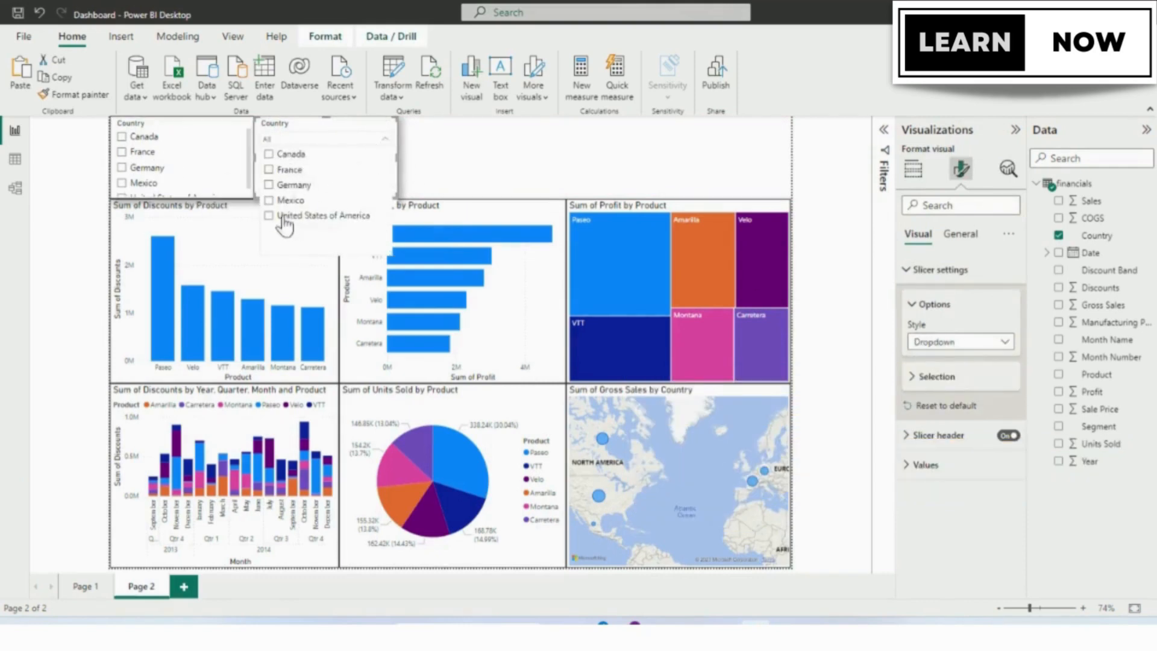
{"action": "left_click", "coordinate": [968, 347]}
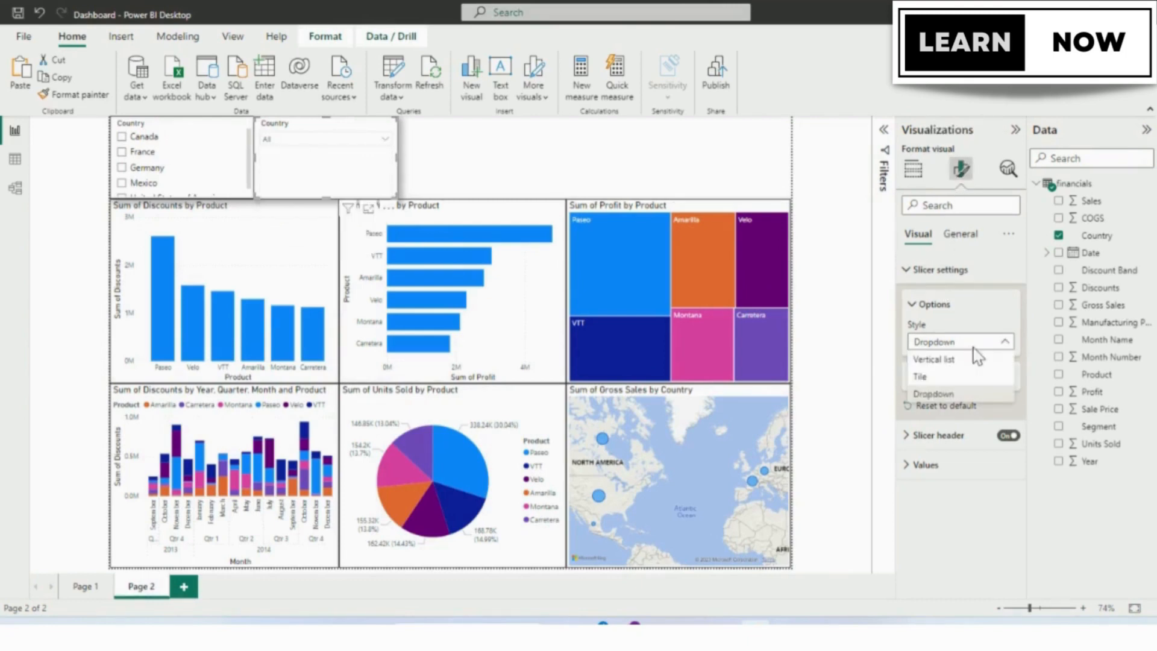
{"action": "left_click", "coordinate": [962, 237]}
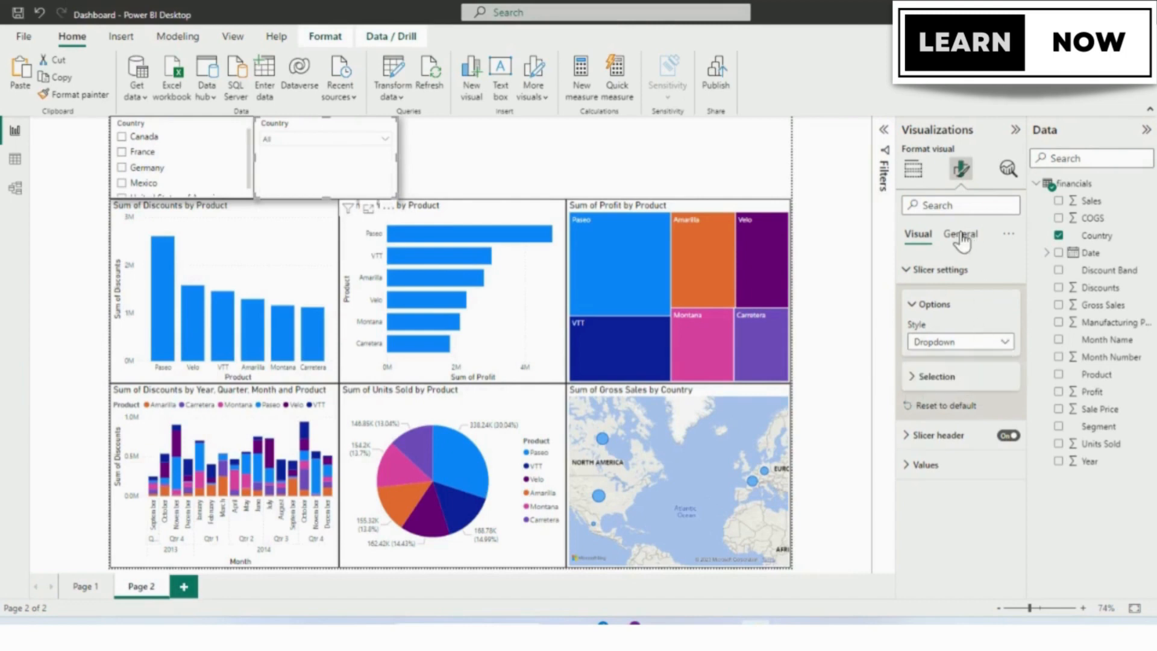
{"action": "left_click", "coordinate": [962, 238]}
{"action": "left_click", "coordinate": [921, 238]}
{"action": "left_click", "coordinate": [962, 348]}
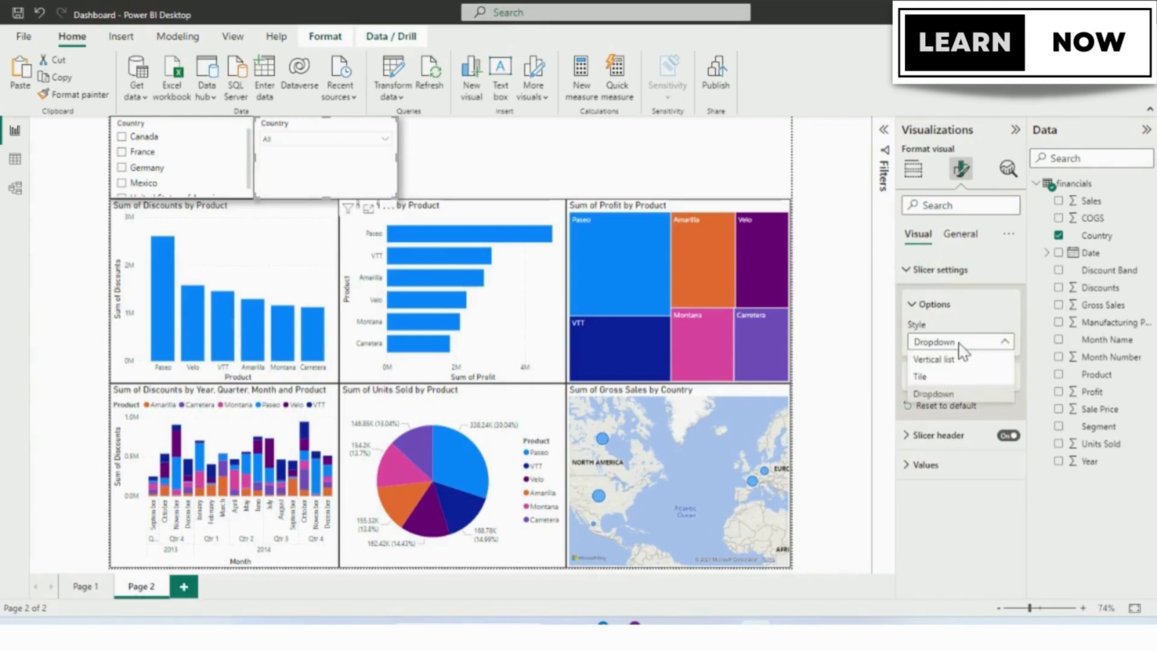
{"action": "left_click", "coordinate": [958, 359]}
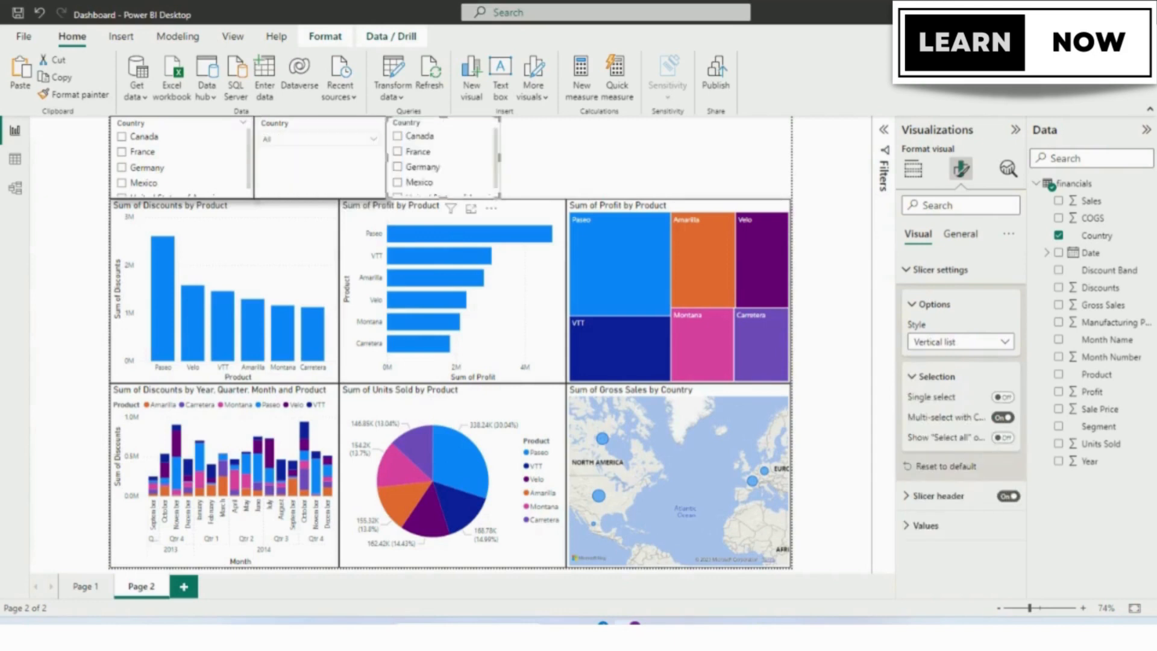
Set the third Country slicer's style to Tile and widen and shorten it into a single row of country tiles
{"action": "left_click", "coordinate": [988, 343]}
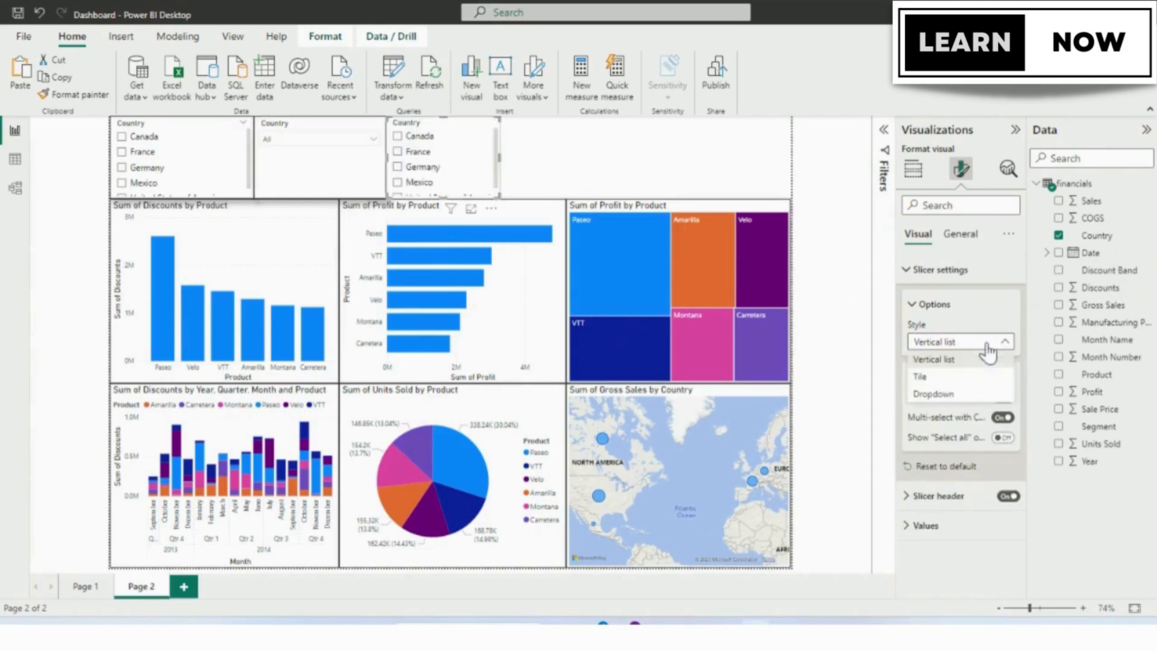
{"action": "left_click", "coordinate": [964, 377]}
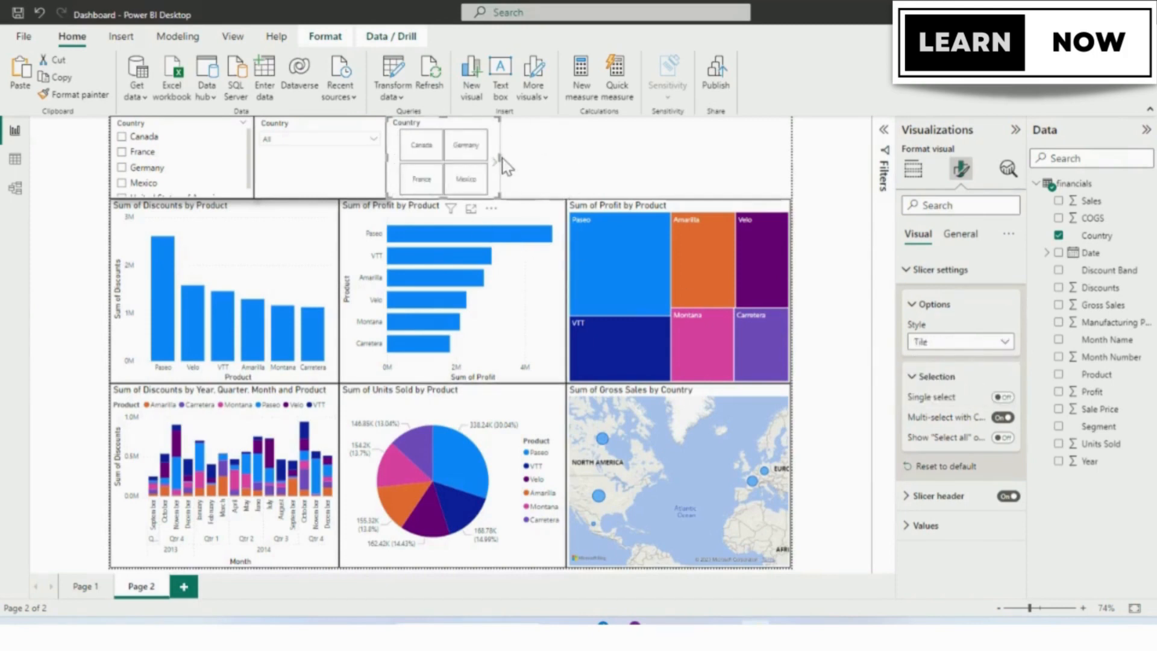
{"action": "left_click_drag", "start_coordinate": [499, 158], "coordinate": [758, 151]}
{"action": "left_click_drag", "start_coordinate": [572, 197], "coordinate": [582, 172]}
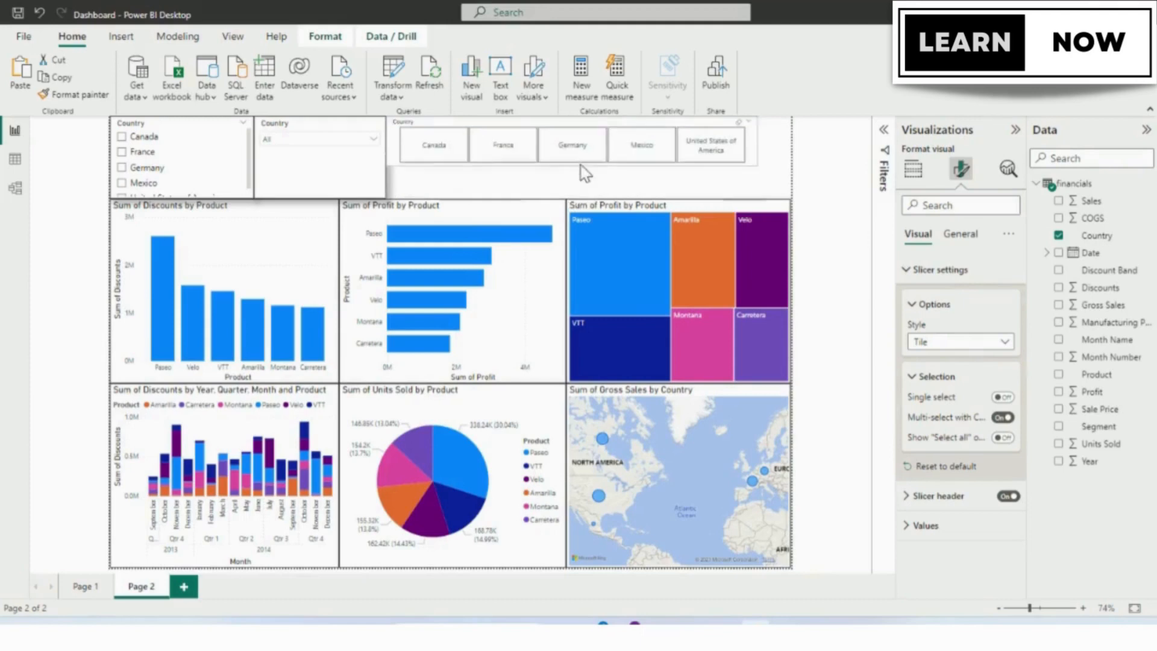
Filter the report by Canada and France one after the other in the tile slicer, and clear the selection
{"action": "left_click", "coordinate": [504, 146]}
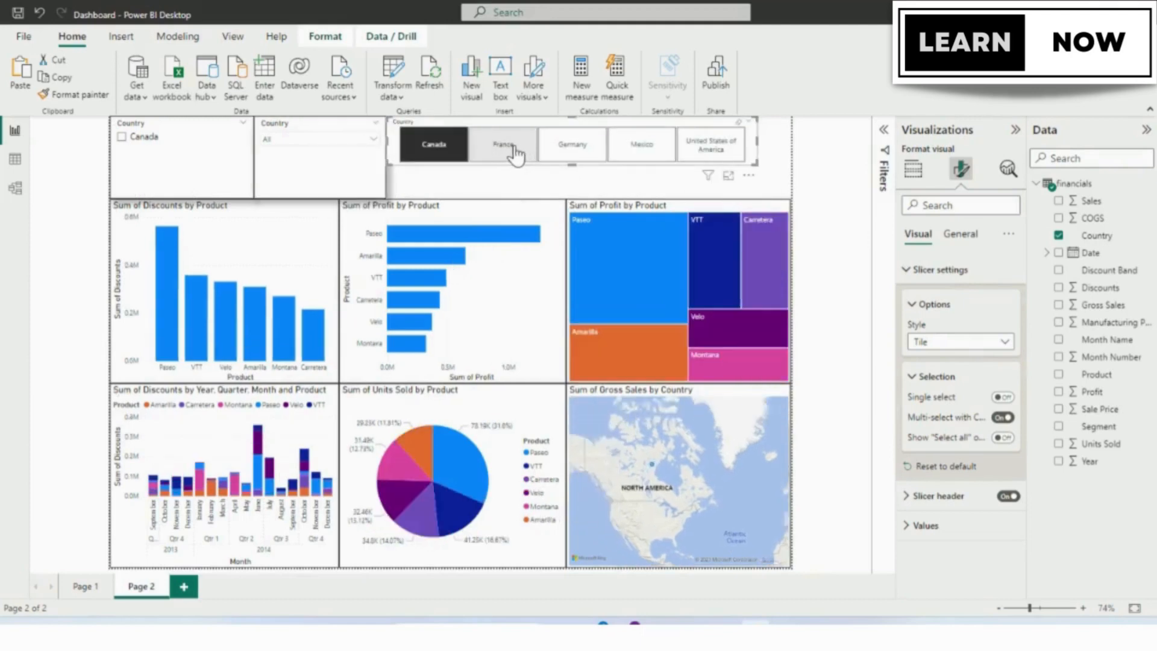
{"action": "left_click", "coordinate": [580, 157]}
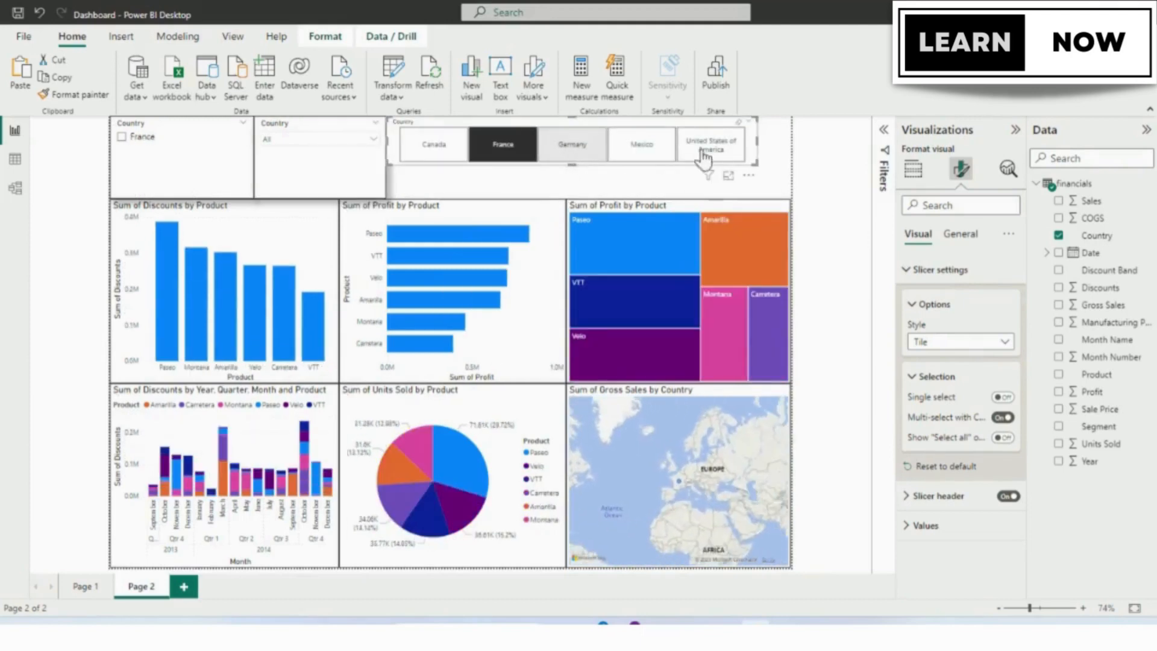
{"action": "left_click", "coordinate": [739, 123]}
Resize the tile slicer to two rows of country tiles, leaving free space above the Profit by Product treemap
{"action": "left_click_drag", "start_coordinate": [757, 141], "coordinate": [410, 192]}
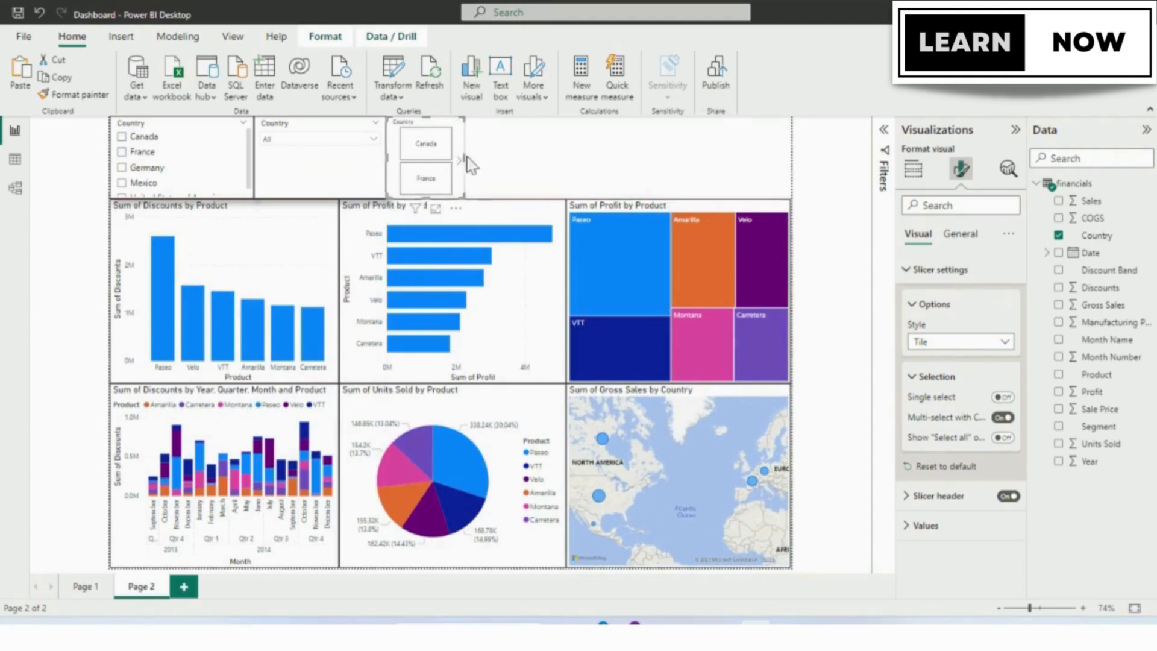
{"action": "left_click_drag", "start_coordinate": [468, 157], "coordinate": [810, 150]}
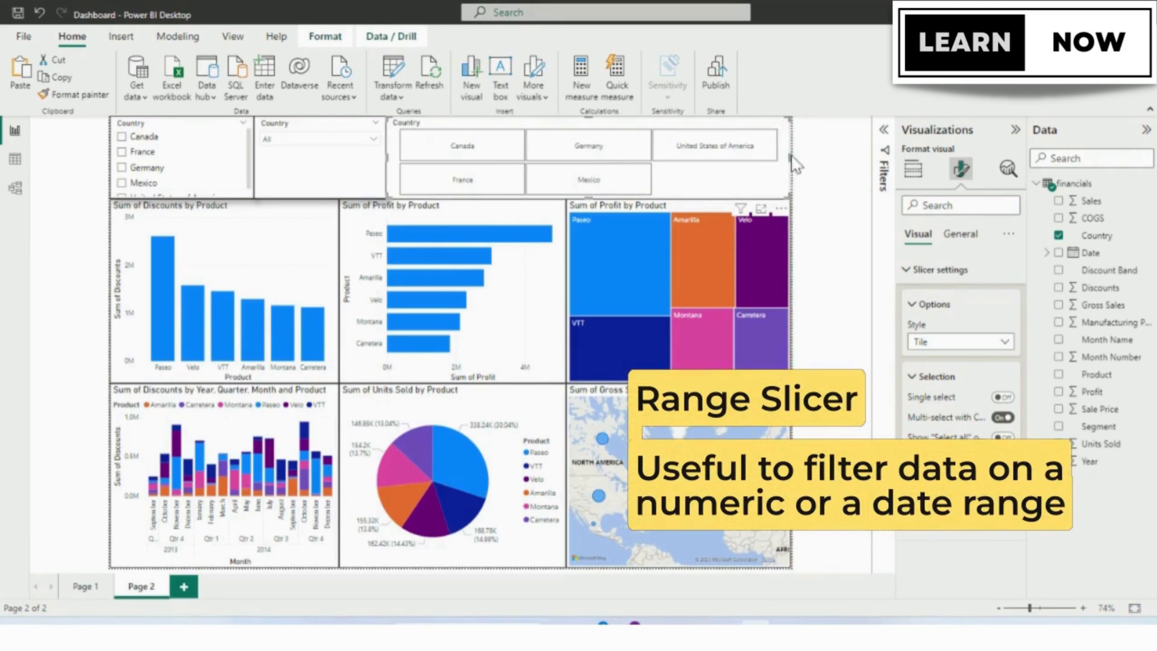
{"action": "left_click_drag", "start_coordinate": [791, 159], "coordinate": [560, 157]}
{"action": "left_click", "coordinate": [641, 166]}
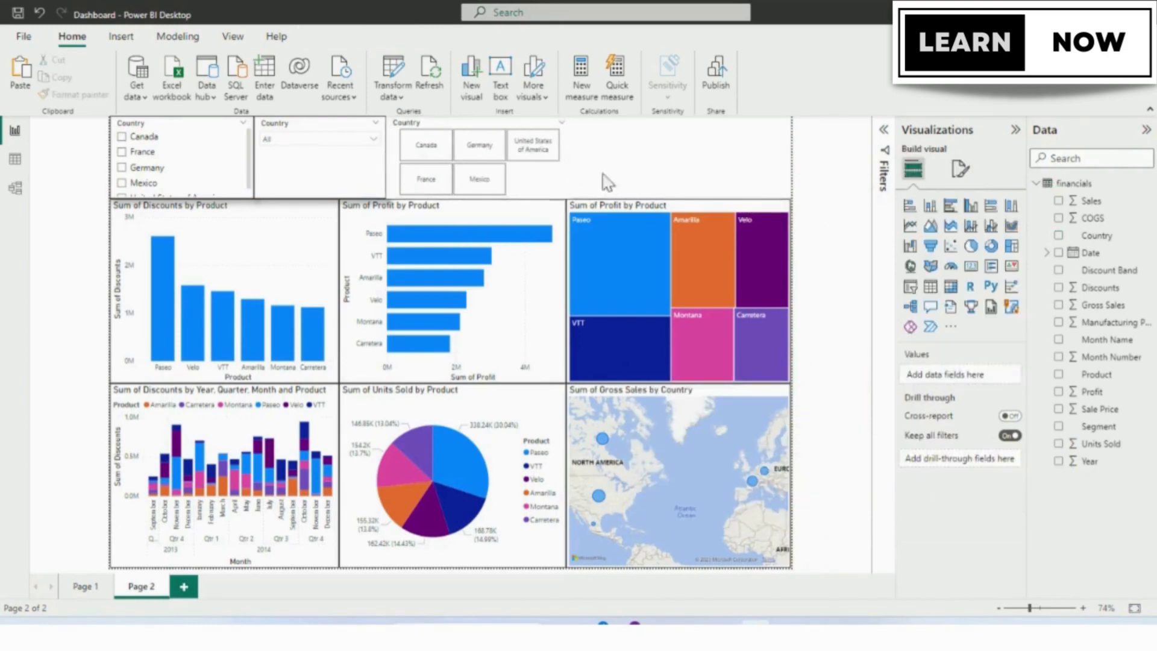
Add a Units Sold range slicer beside the country tile slicer and narrow it to leave room for another slicer
{"action": "left_click", "coordinate": [553, 184]}
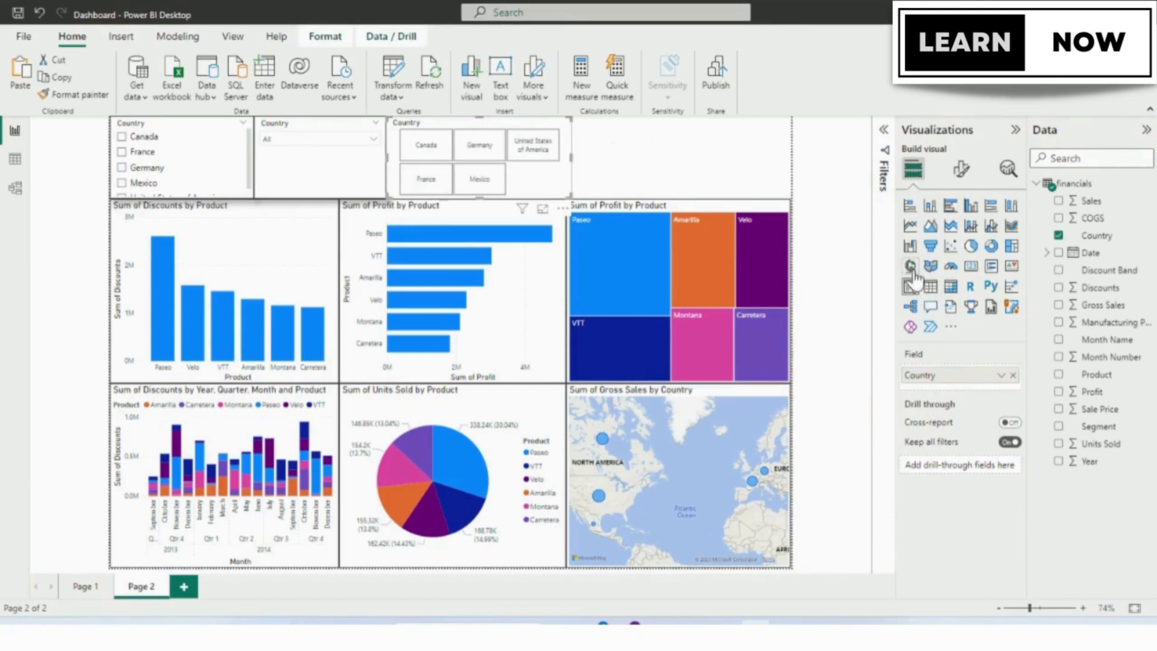
{"action": "left_click", "coordinate": [737, 196]}
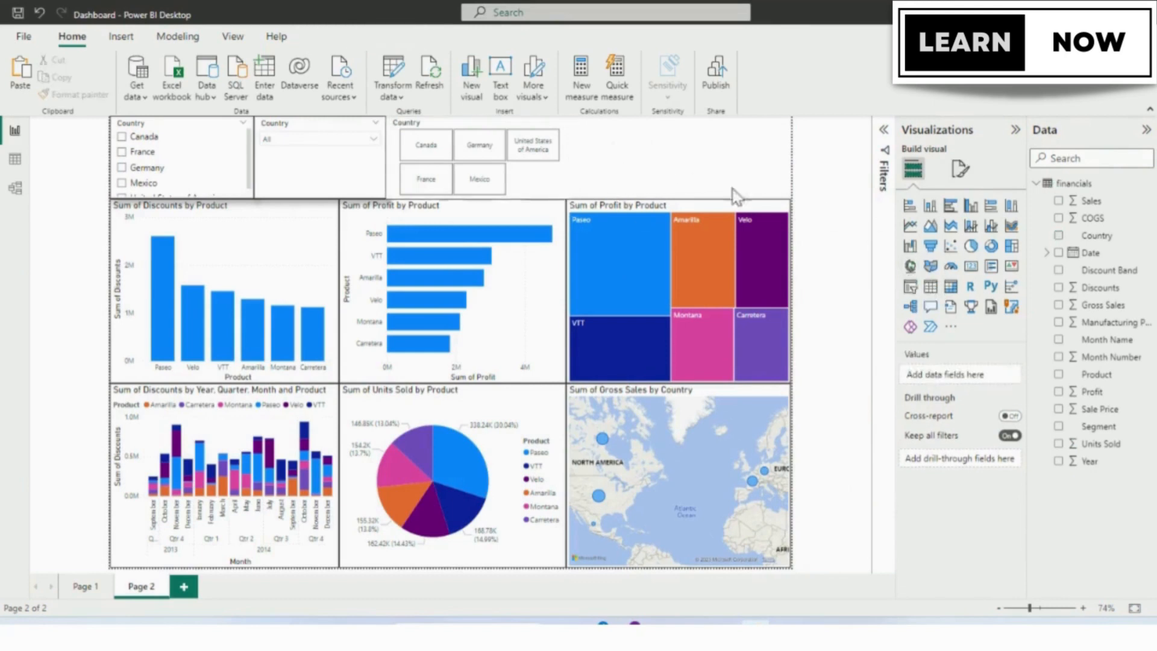
{"action": "left_click", "coordinate": [909, 288]}
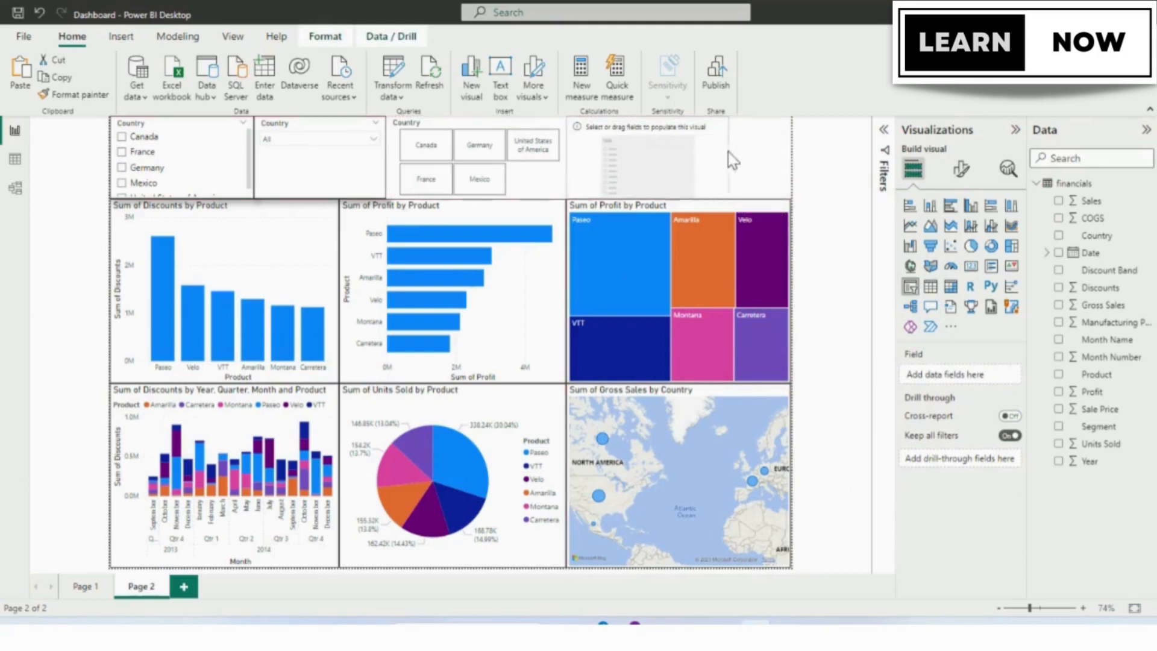
{"action": "left_click", "coordinate": [1059, 444]}
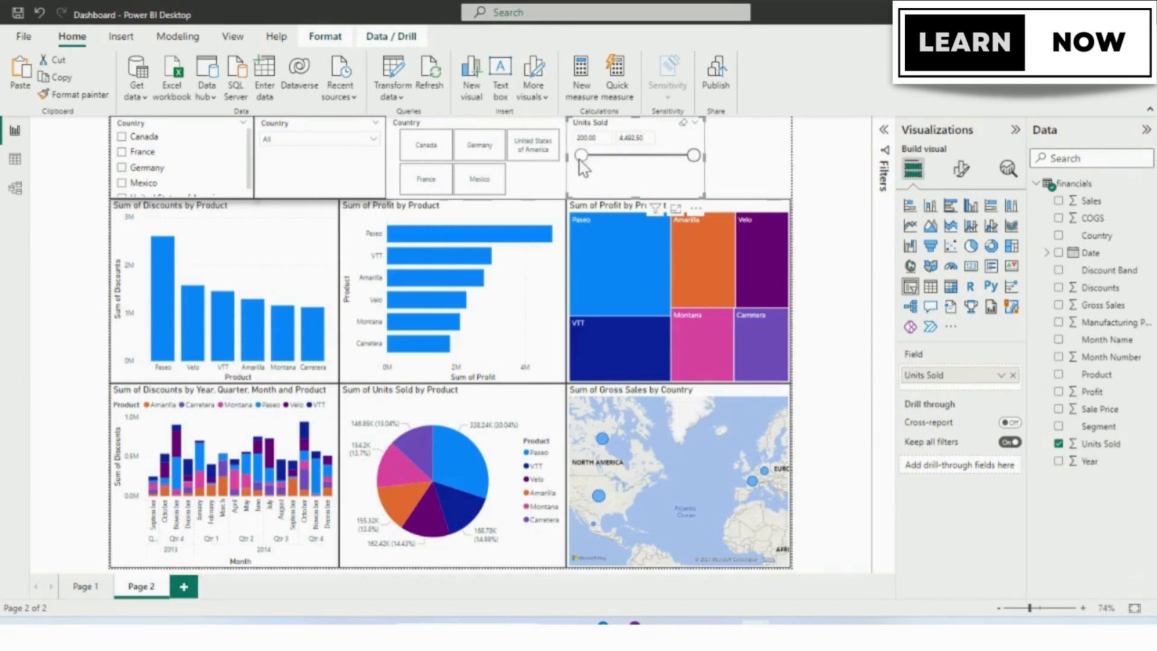
{"action": "left_click_drag", "start_coordinate": [635, 195], "coordinate": [636, 185]}
{"action": "left_click_drag", "start_coordinate": [582, 154], "coordinate": [556, 156]}
{"action": "left_click_drag", "start_coordinate": [701, 157], "coordinate": [669, 157]}
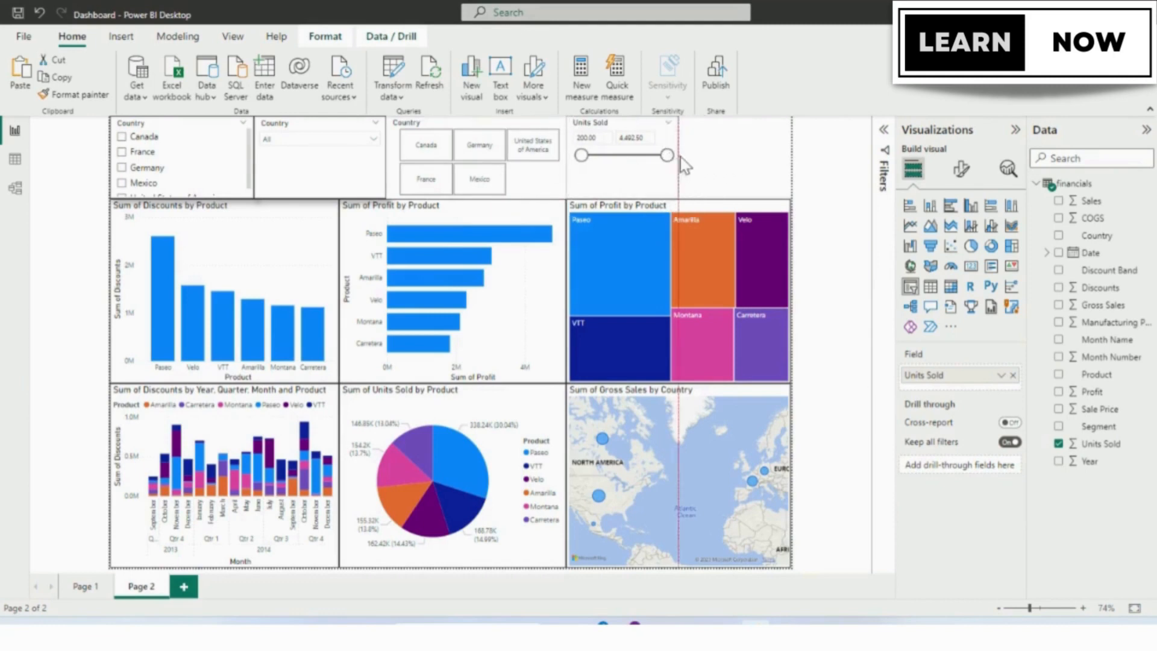
Add a Date range slicer in the free space beside the Units Sold slicer
{"action": "left_click", "coordinate": [714, 159]}
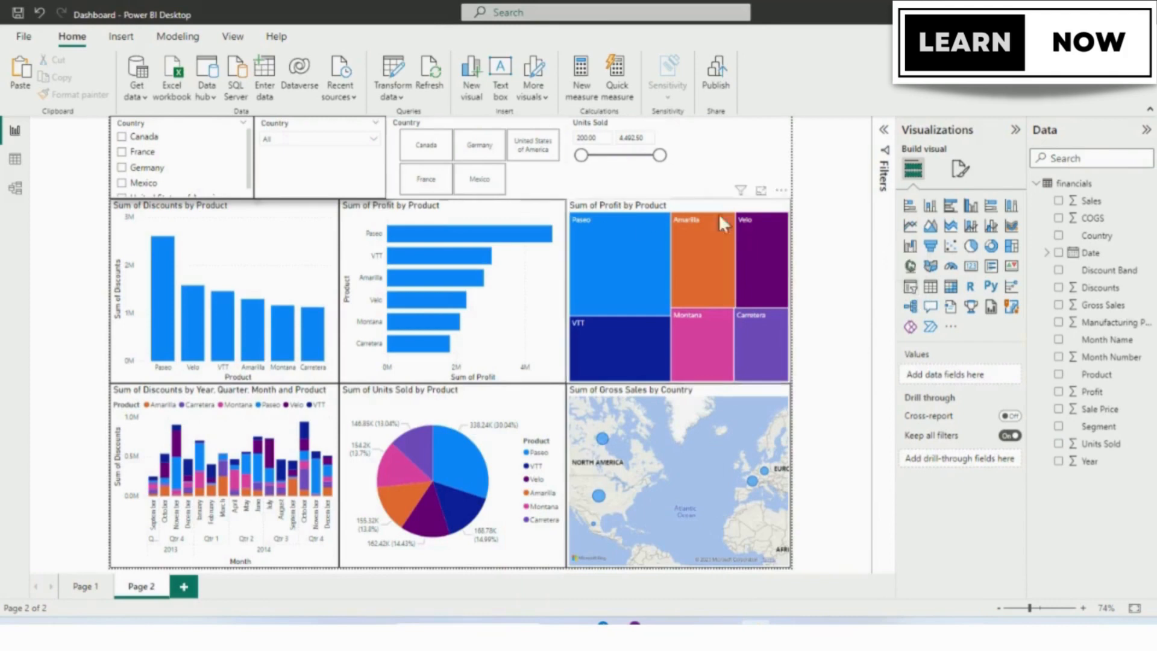
{"action": "left_click", "coordinate": [909, 288]}
{"action": "left_click", "coordinate": [1059, 254]}
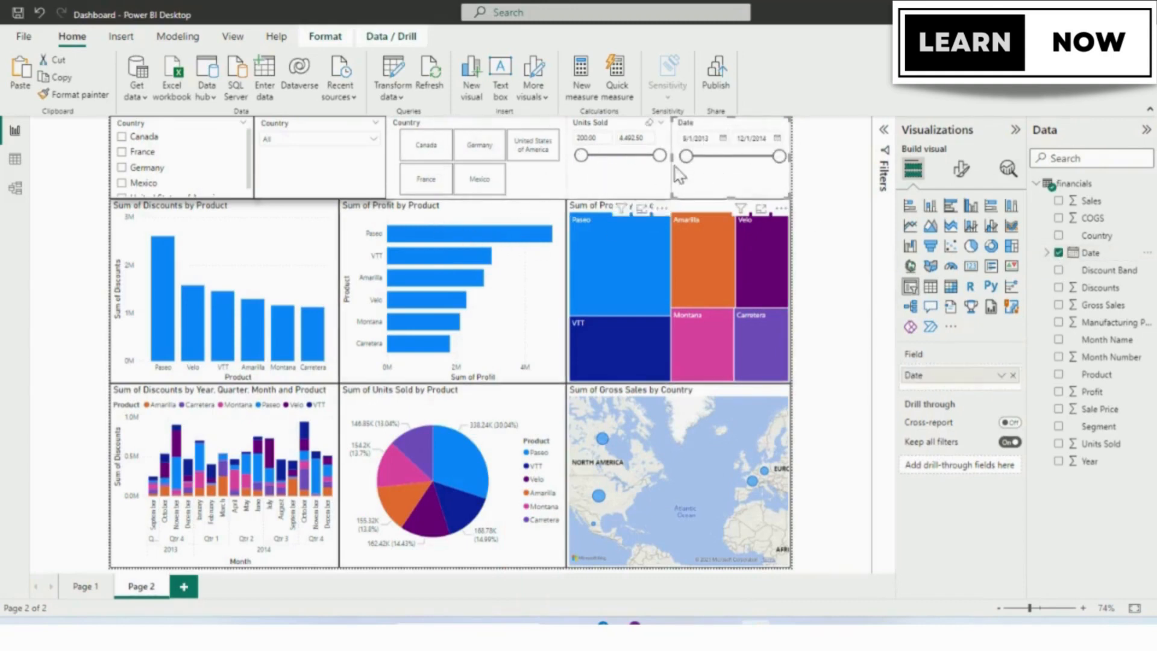
Open the start-date calendar of the Date slicer and move the start of its range to 9/21/2013
{"action": "left_click", "coordinate": [724, 140]}
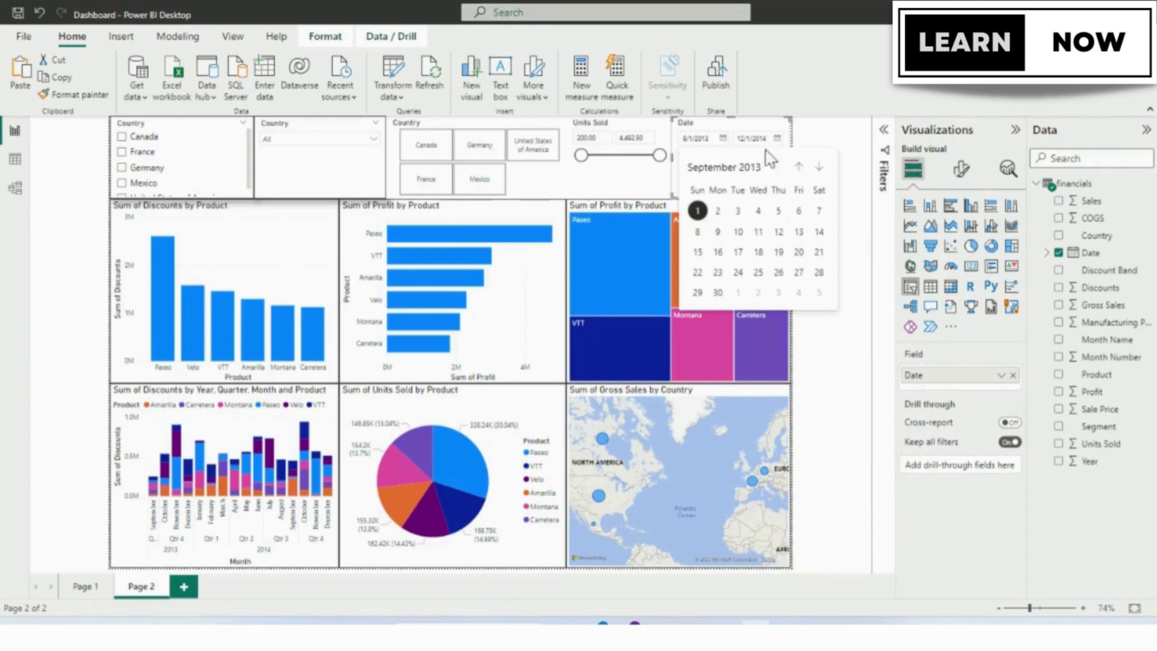
{"action": "left_click", "coordinate": [737, 213]}
{"action": "mouse_move", "coordinate": [683, 156]}
{"action": "left_mouse_down"}
{"action": "mouse_move", "coordinate": [728, 173]}
{"action": "mouse_move", "coordinate": [698, 159]}
{"action": "left_mouse_up"}
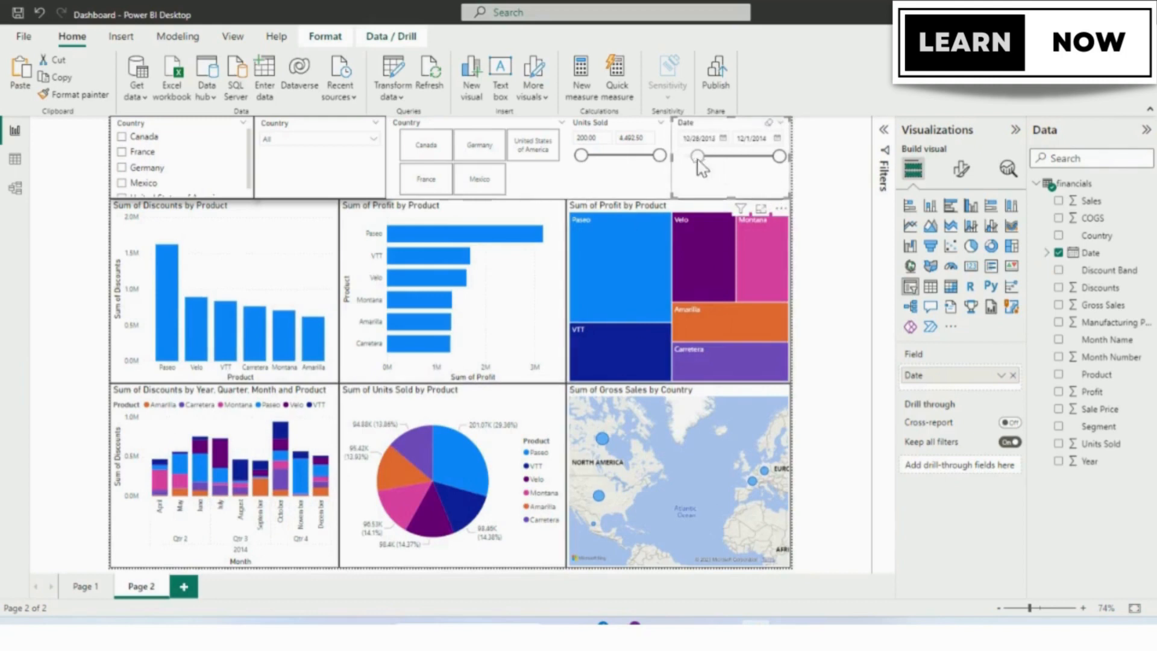
Copy the first Country slicer's formatting onto the country tile, Units Sold and Date slicers, and clear the Canada selection
{"action": "left_click", "coordinate": [211, 138]}
{"action": "left_click", "coordinate": [75, 94]}
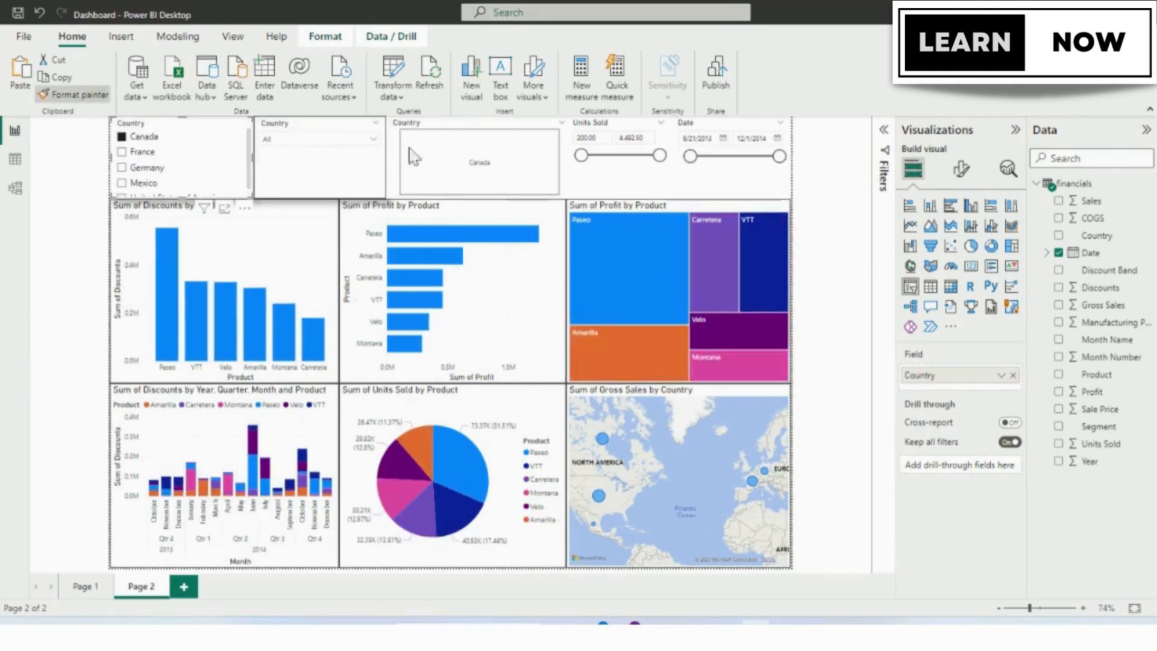
{"action": "left_click", "coordinate": [446, 130]}
{"action": "left_click", "coordinate": [81, 96]}
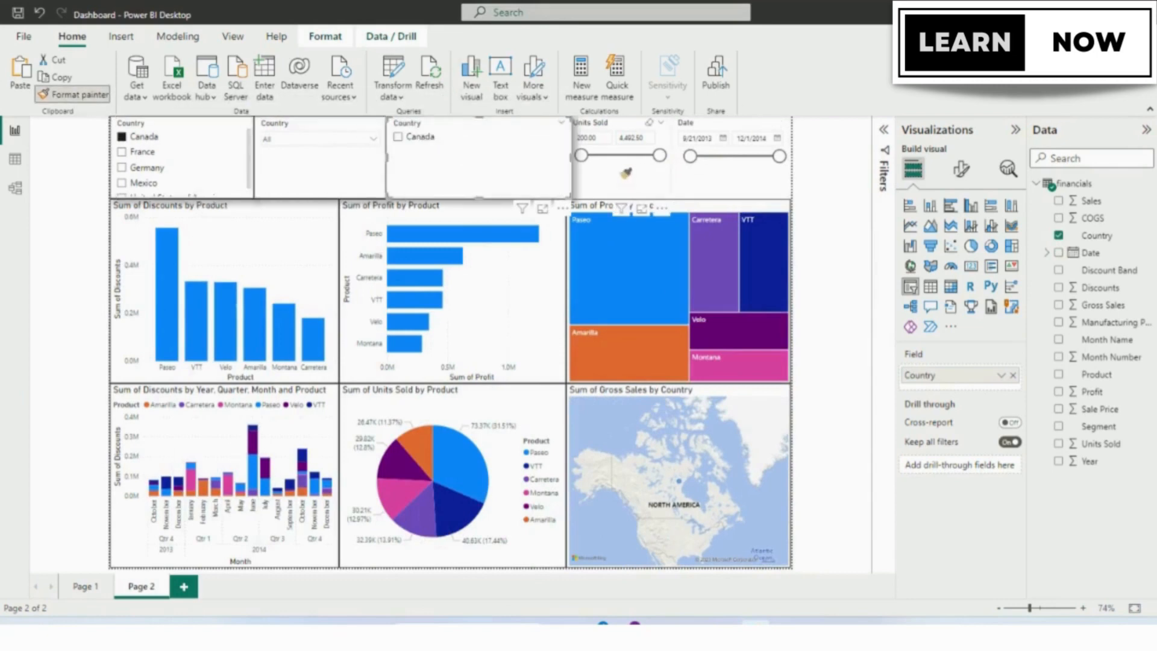
{"action": "left_click", "coordinate": [625, 173]}
{"action": "left_click", "coordinate": [75, 94]}
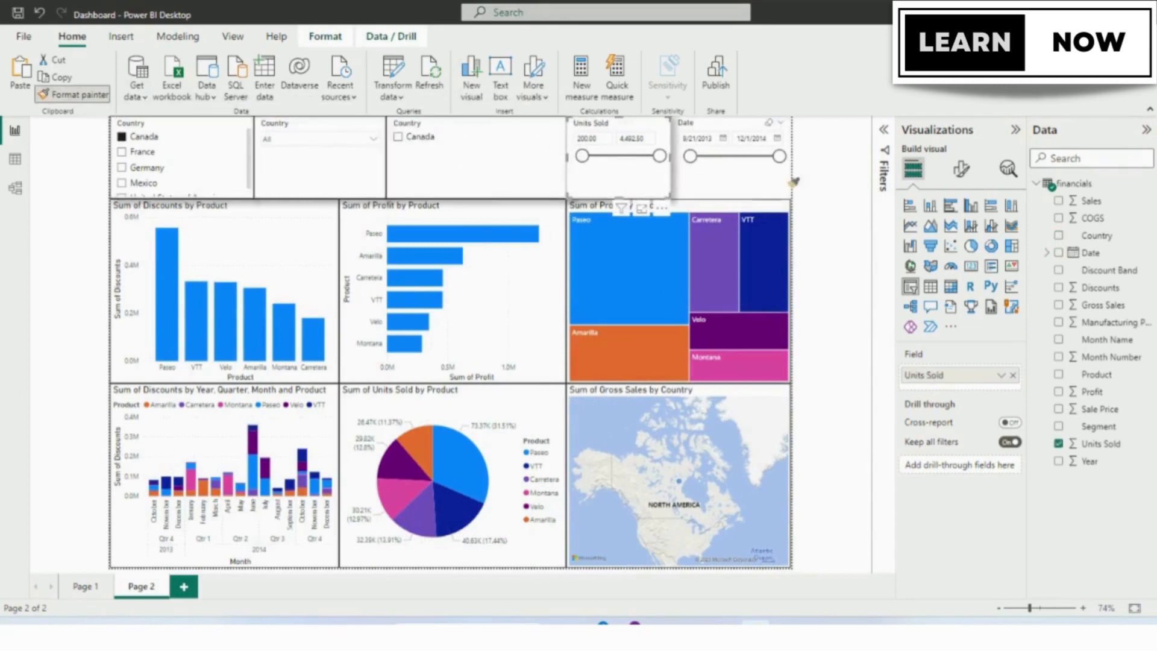
{"action": "left_click", "coordinate": [740, 184]}
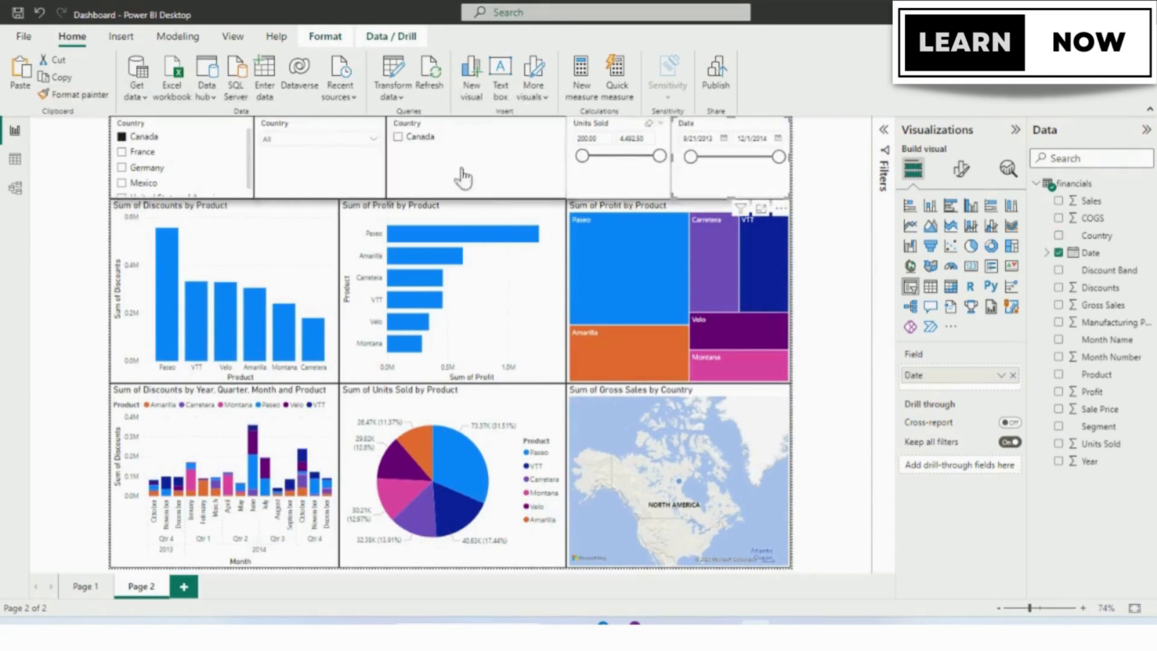
{"action": "left_click", "coordinate": [231, 136]}
Rearrange the slicer row by narrowing the third Country slicer, moving Units Sold against it and widening the Date slicer into the gap
{"action": "left_click", "coordinate": [515, 134]}
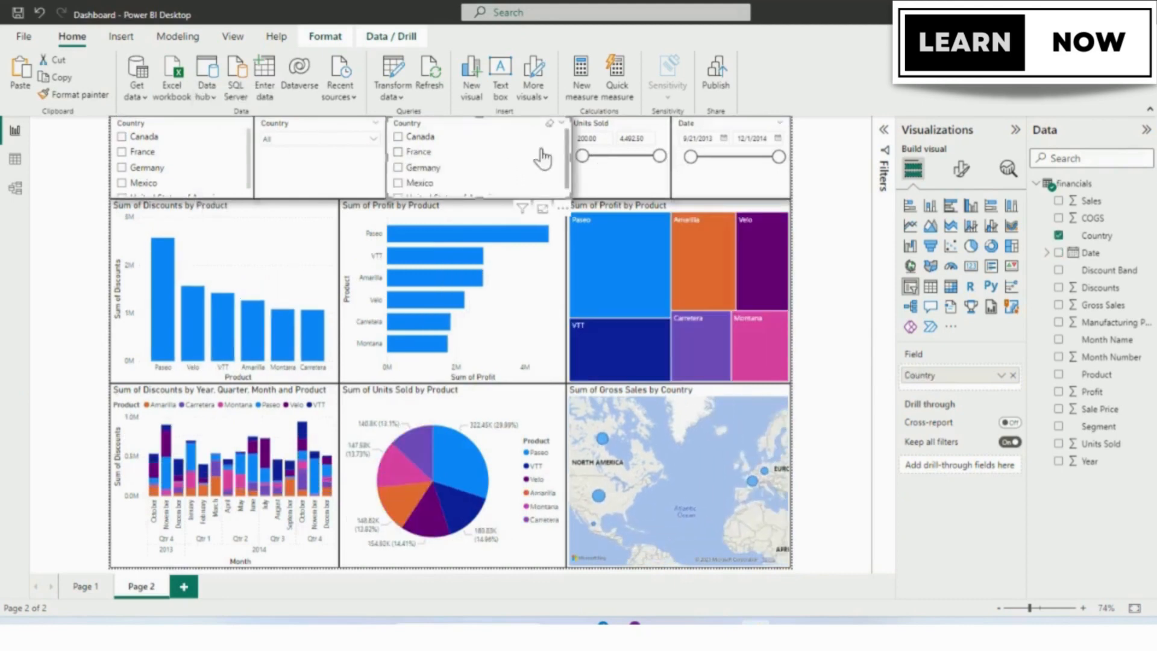
{"action": "left_click_drag", "start_coordinate": [564, 158], "coordinate": [505, 162]}
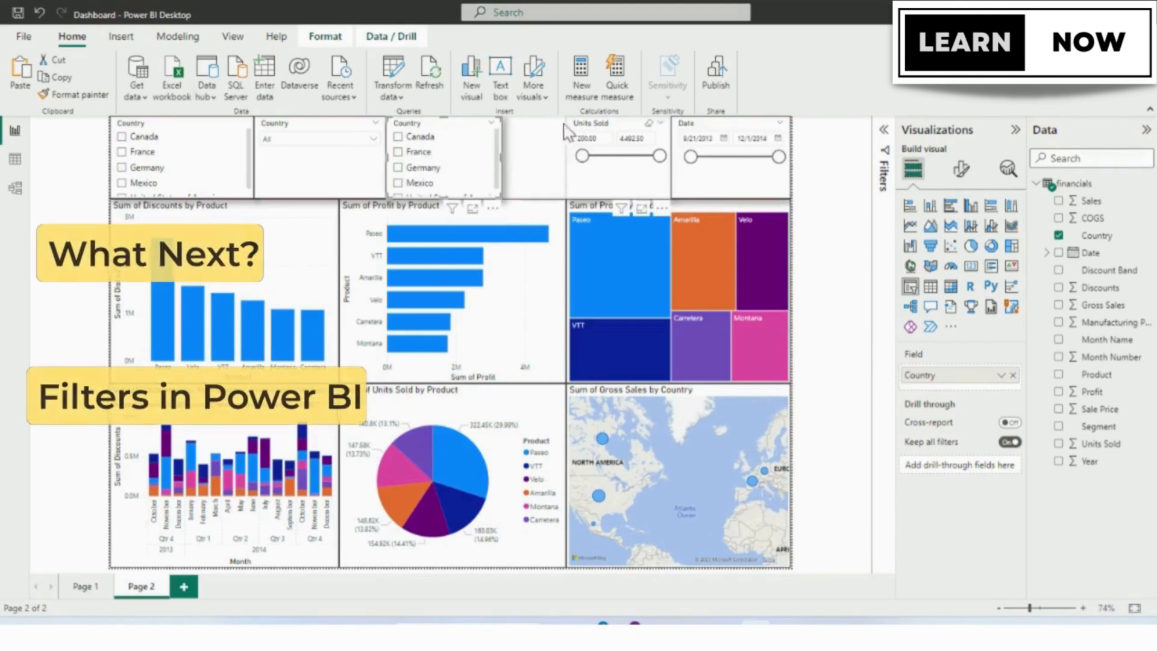
{"action": "left_click_drag", "start_coordinate": [583, 129], "coordinate": [520, 130]}
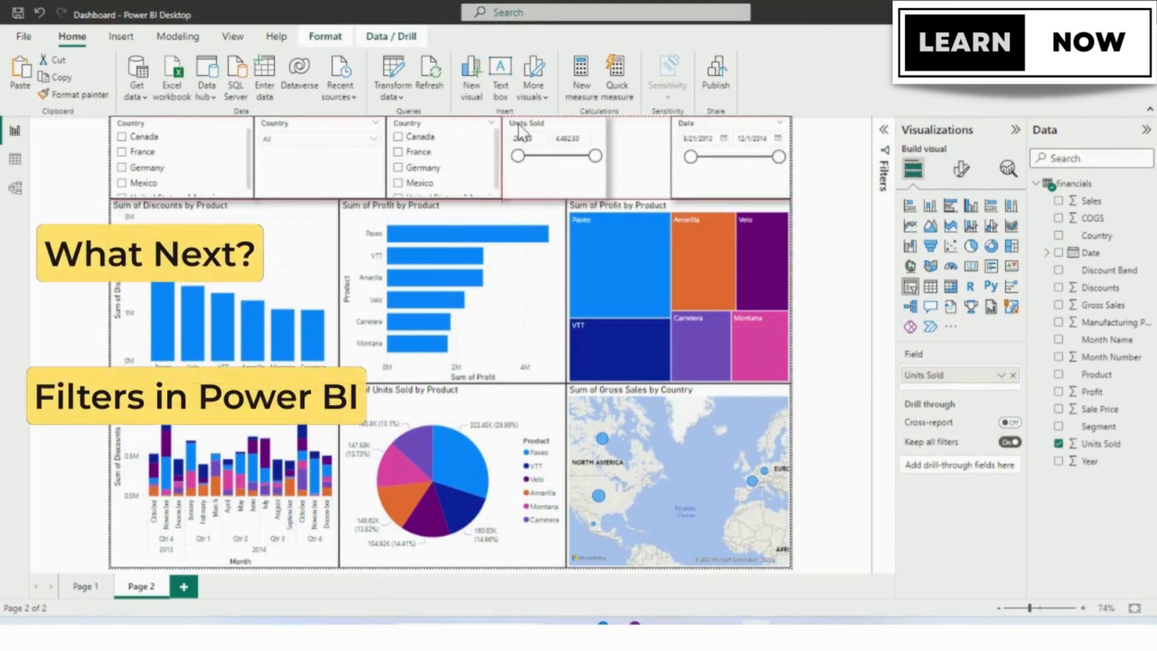
{"action": "left_click", "coordinate": [679, 173]}
{"action": "left_click_drag", "start_coordinate": [668, 166], "coordinate": [614, 167]}
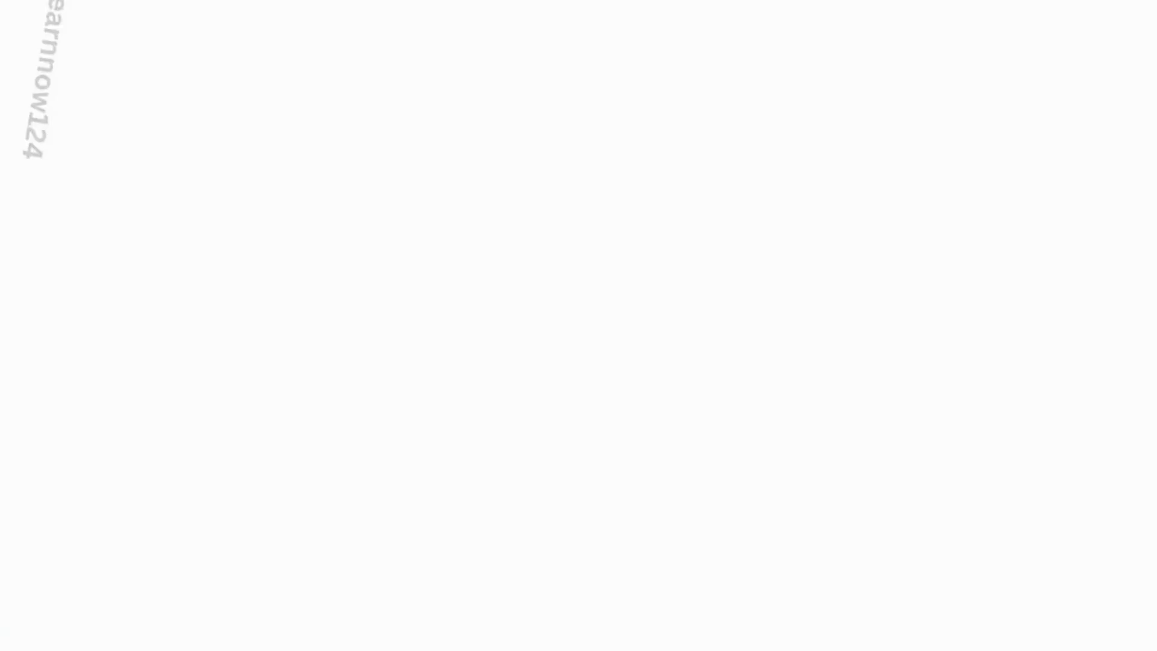